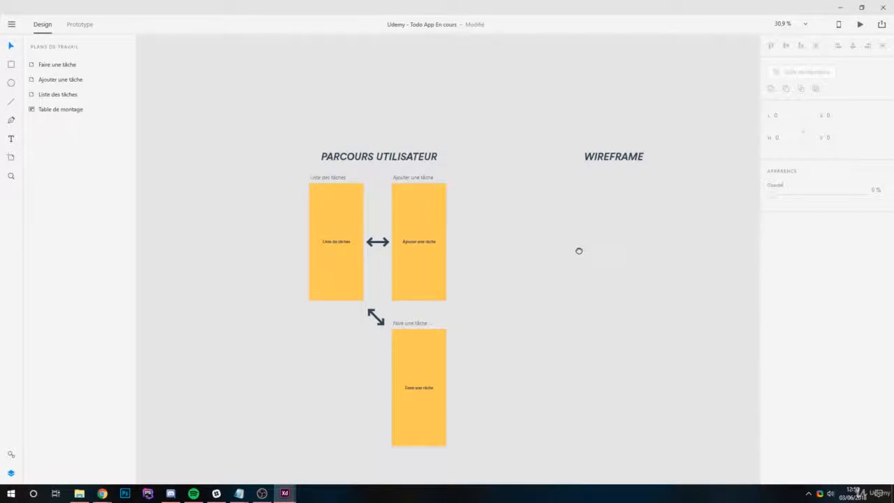
- Duplicate the "Liste des tâches" artboard and place the copy beneath the WIREFRAME heading, level with the original
{"action": "left_click", "coordinate": [327, 179]}
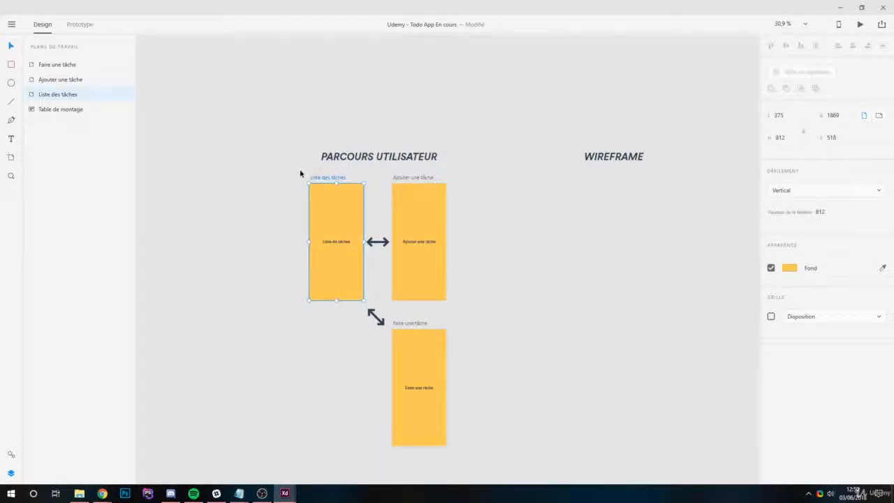
{"action": "left_click_drag", "start_coordinate": [319, 179], "coordinate": [568, 174]}
{"action": "key", "text": "ctrl+z"}
{"action": "left_click_drag", "start_coordinate": [340, 177], "coordinate": [575, 178]}
{"action": "left_click", "coordinate": [664, 230]}
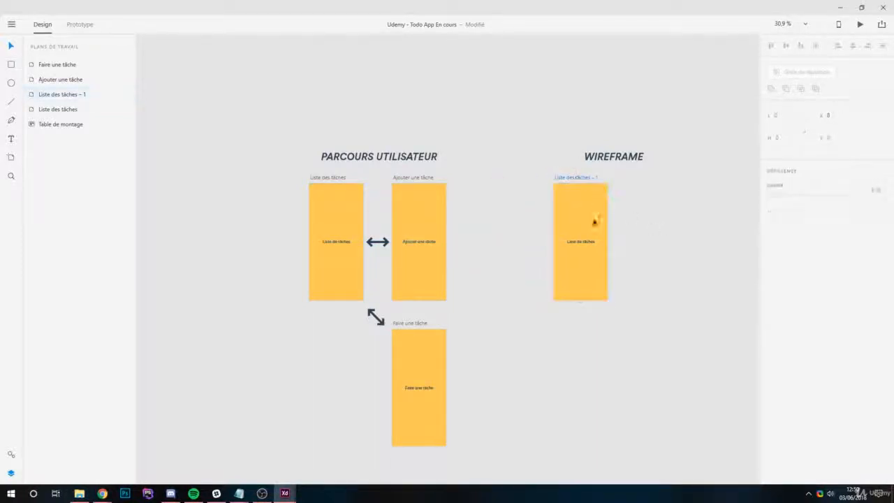
- Rename the duplicated artboard as "Wireframe - Liste des tâches"
{"action": "scroll", "coordinate": [605, 243], "scroll_direction": "up", "scroll_amount": 3}
{"action": "left_click_drag", "start_coordinate": [663, 191], "coordinate": [605, 243]}
{"action": "double_click", "coordinate": [469, 157]}
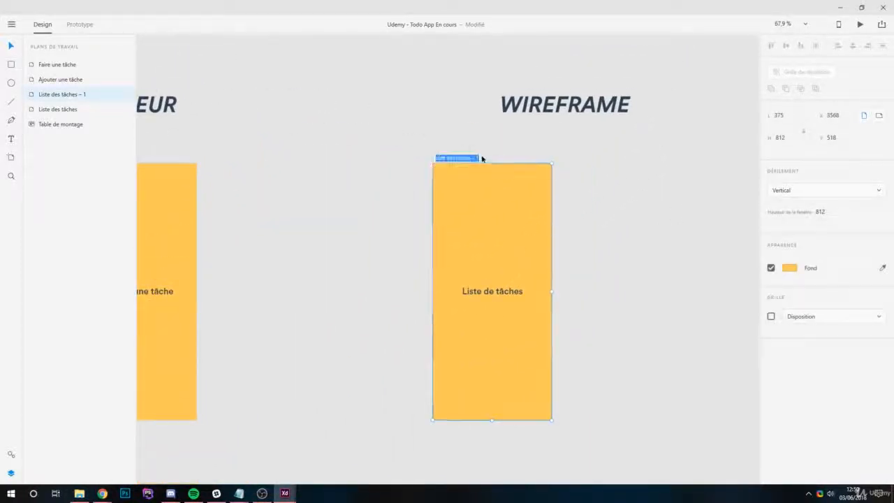
{"action": "left_click_drag", "start_coordinate": [472, 160], "coordinate": [496, 160]}
{"action": "key", "text": "BackSpace"}
{"action": "left_click", "coordinate": [437, 157]}
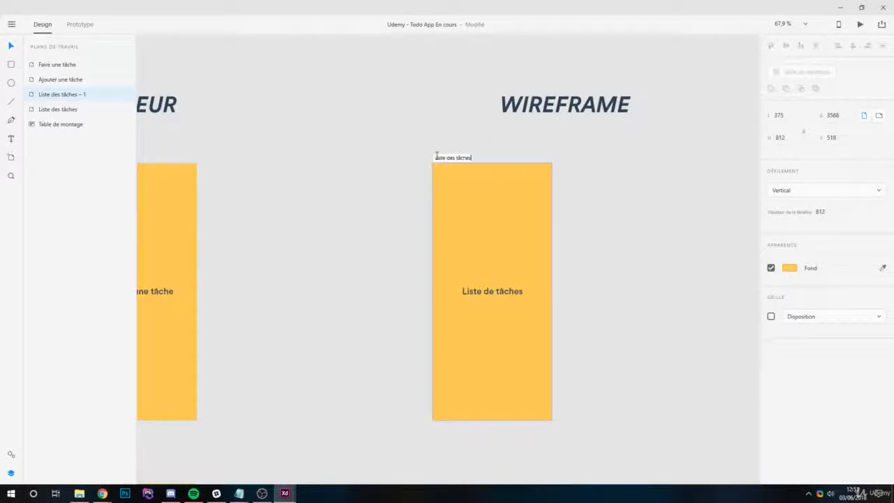
{"action": "type", "text": "w"}
{"action": "type", "text": "irefram"}
{"action": "key", "text": "BackSpace"}
{"action": "key", "text": "BackSpace"}
{"action": "key", "text": "BackSpace"}
{"action": "key", "text": "BackSpace"}
{"action": "key", "text": "BackSpace"}
{"action": "key", "text": "BackSpace"}
{"action": "key", "text": "BackSpace"}
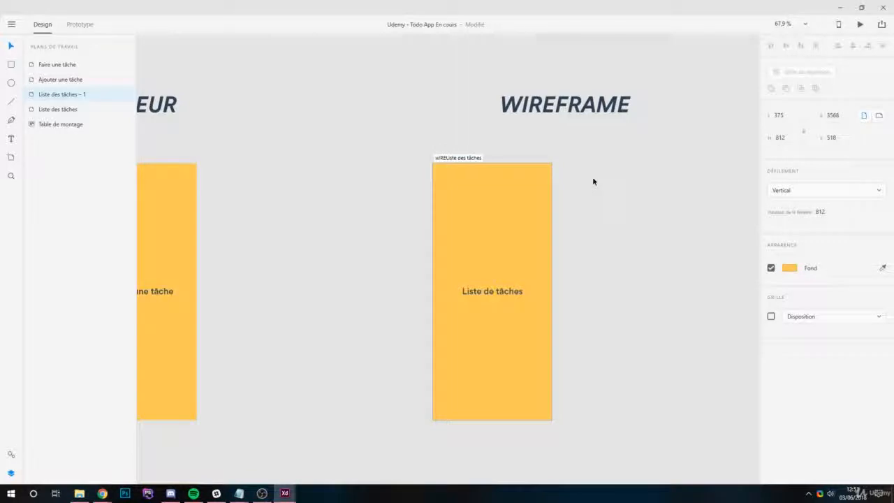
{"action": "type", "text": "WF"}
{"action": "key", "text": "BackSpace"}
{"action": "type", "text": "ireframe -"}
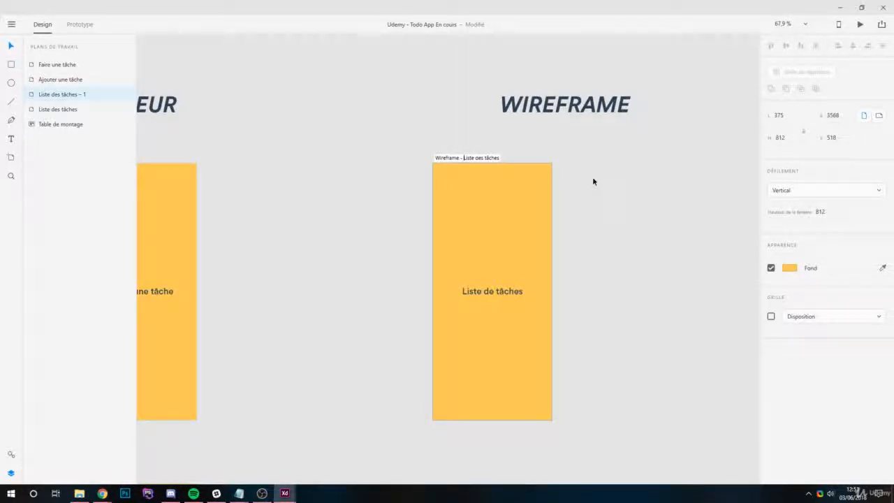
{"action": "key", "text": "Return"}
- Delete the "Liste de tâches" text from the wireframe artboard
{"action": "scroll", "coordinate": [515, 318], "scroll_direction": "down", "scroll_amount": 2}
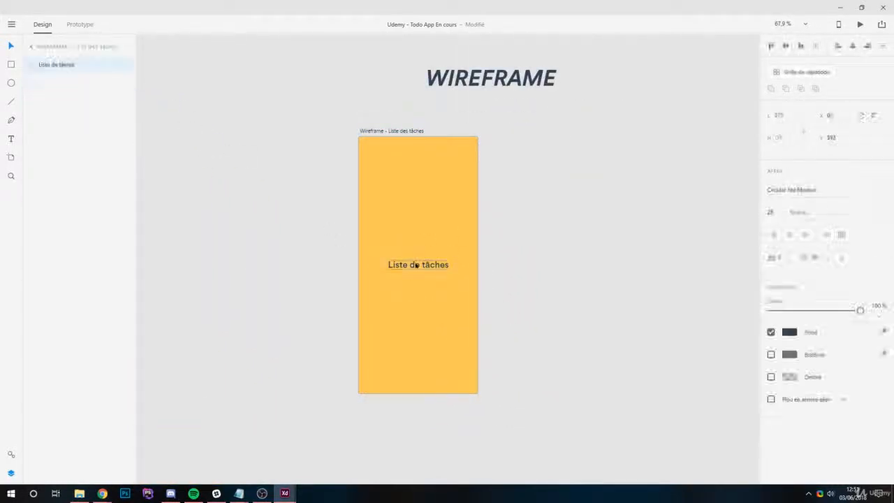
{"action": "double_click", "coordinate": [415, 264]}
{"action": "key", "text": "BackSpace"}
{"action": "key", "text": "ctrl+z"}
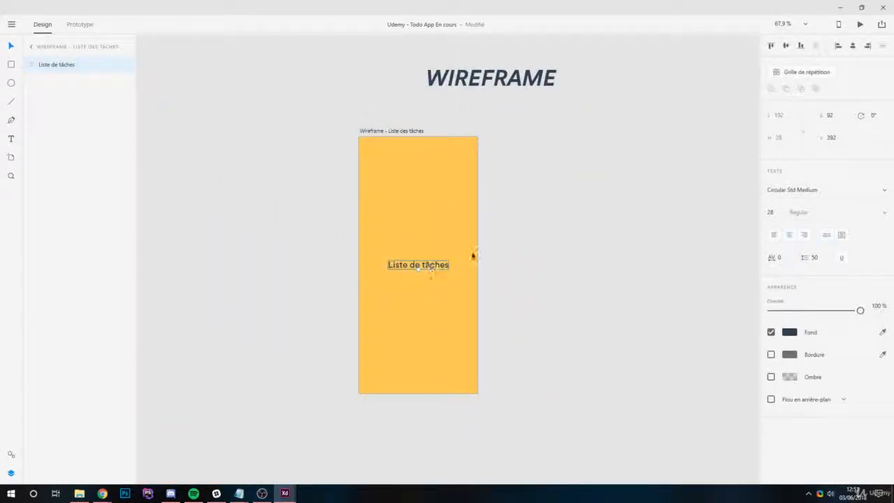
{"action": "key", "text": "Delete"}
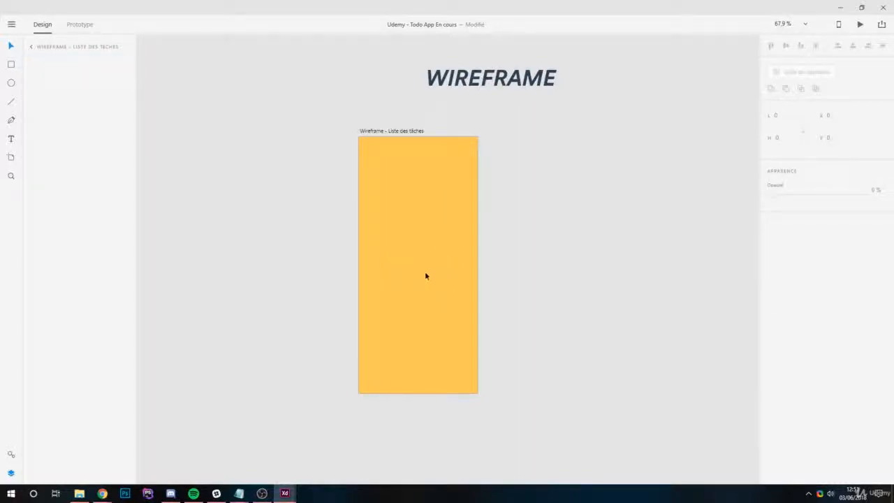
- Change the wireframe artboard's background to the saved white color
{"action": "left_click", "coordinate": [425, 271]}
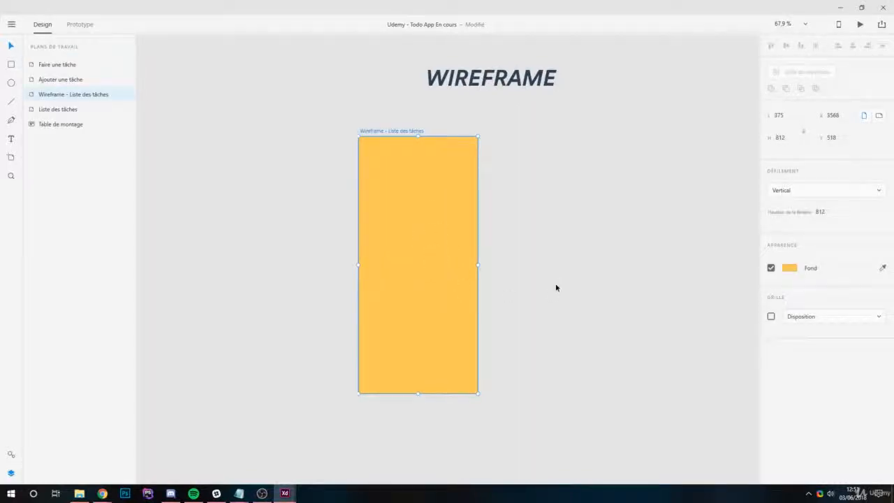
{"action": "left_click", "coordinate": [11, 454]}
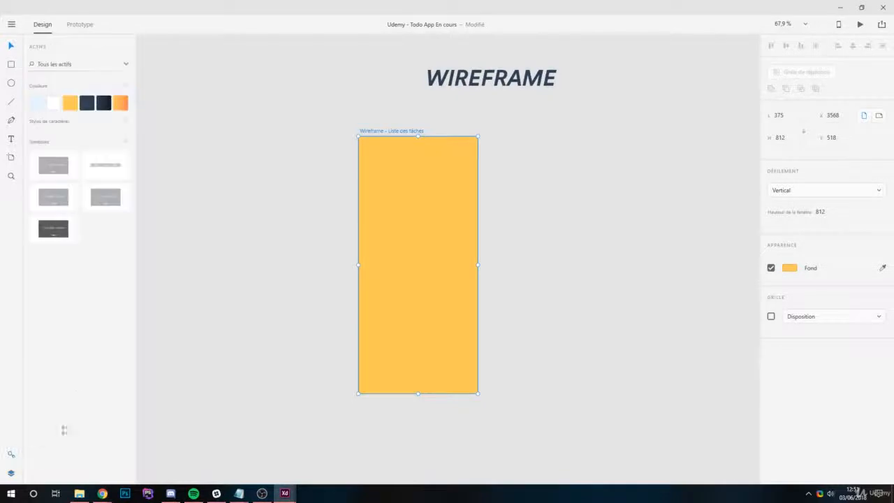
{"action": "left_click", "coordinate": [54, 105]}
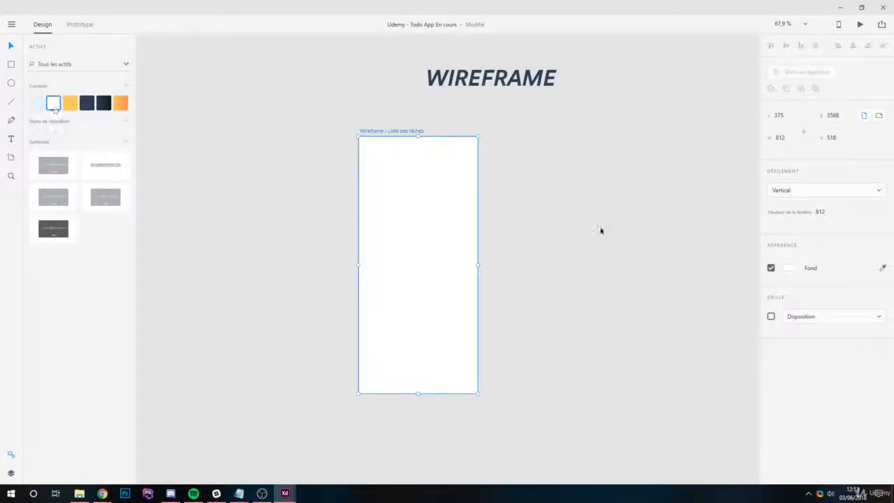
{"action": "left_click", "coordinate": [600, 230]}
- Draw a wide rectangle near the top of the wireframe artboard and adjust its position and size to about 290 by 58
{"action": "scroll", "coordinate": [389, 217], "scroll_direction": "up", "scroll_amount": 3}
{"action": "scroll", "coordinate": [389, 263], "scroll_direction": "down", "scroll_amount": 2}
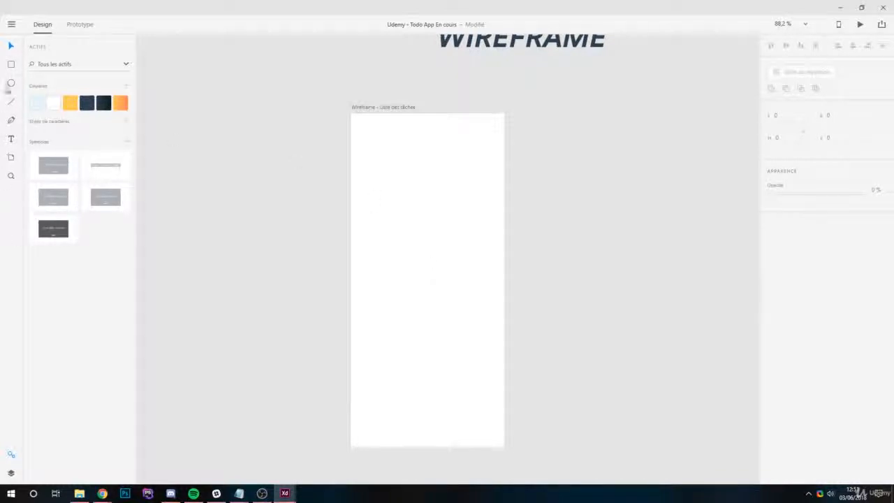
{"action": "left_click", "coordinate": [11, 63]}
{"action": "left_click_drag", "start_coordinate": [384, 163], "coordinate": [487, 184]}
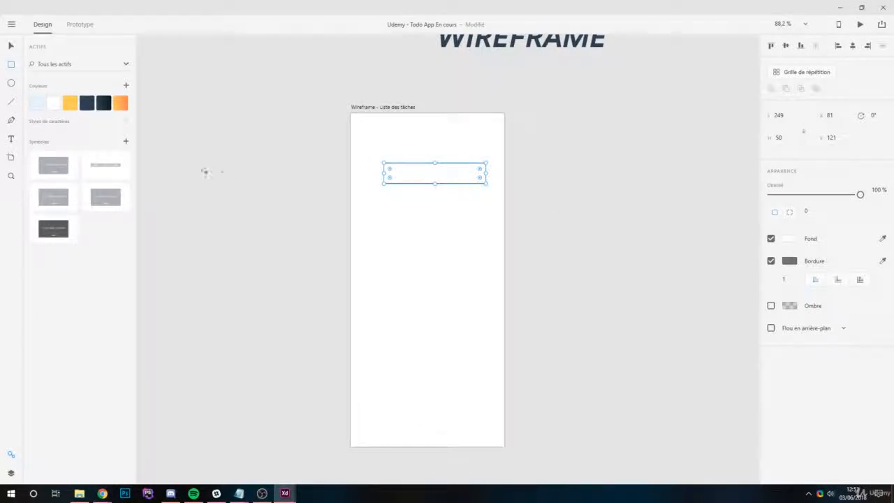
{"action": "left_click", "coordinate": [12, 45]}
{"action": "left_click_drag", "start_coordinate": [413, 170], "coordinate": [399, 153]}
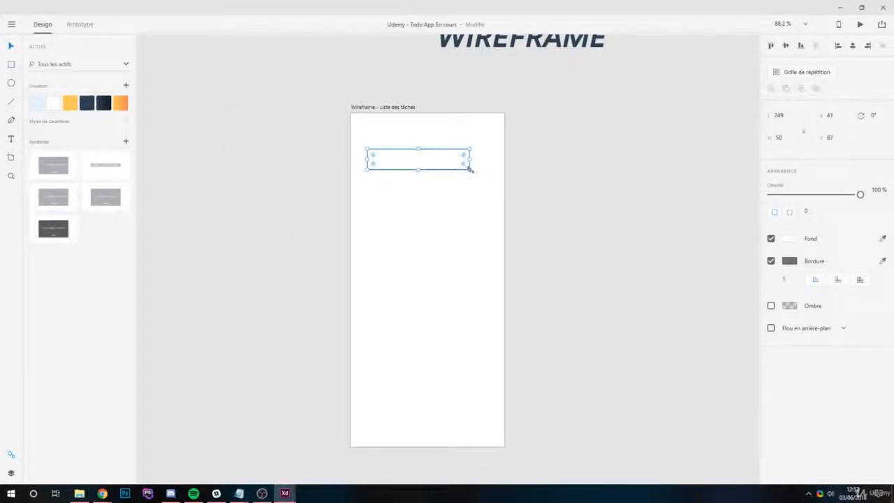
{"action": "left_click_drag", "start_coordinate": [471, 168], "coordinate": [447, 182]}
- Remove the rectangle's border and fill it with the saved light blue color
{"action": "left_click", "coordinate": [771, 261]}
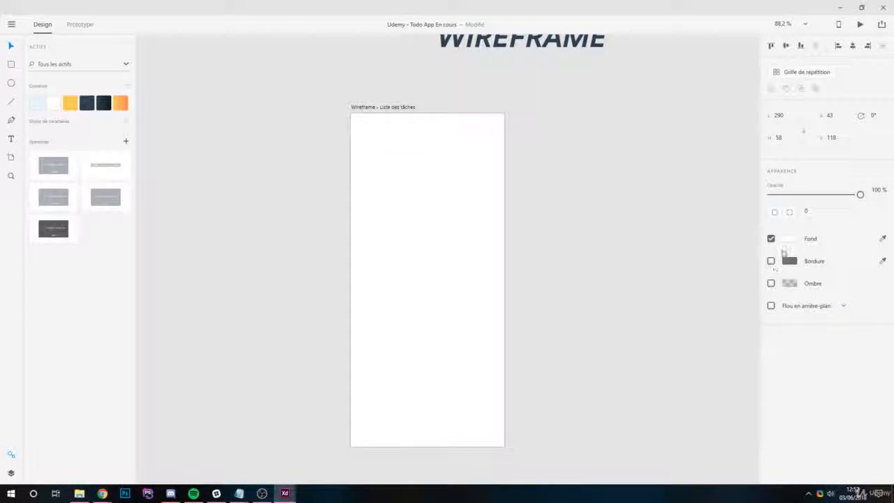
{"action": "left_click", "coordinate": [37, 102]}
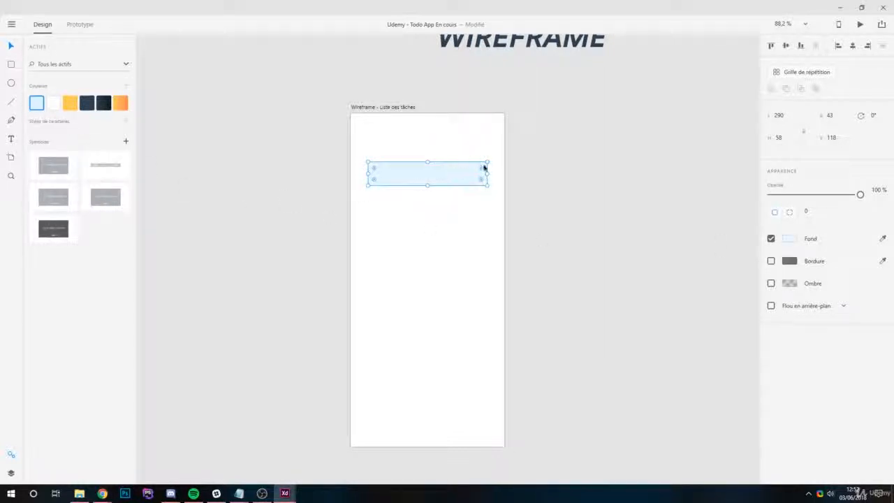
{"action": "left_click", "coordinate": [550, 191]}
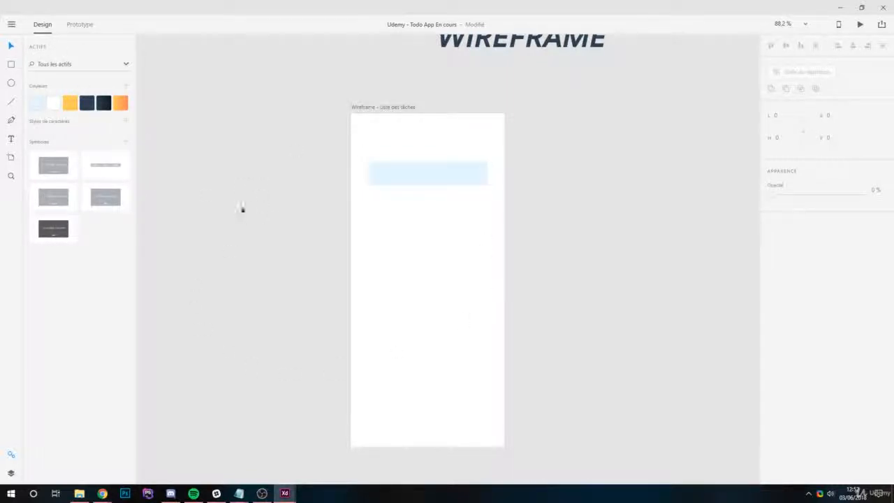
- Turn the light blue rectangle into a vertical repeat grid of seven rows and widen the gap between rows slightly
{"action": "scroll", "coordinate": [385, 144], "scroll_direction": "up", "scroll_amount": 2}
{"action": "scroll", "coordinate": [394, 189], "scroll_direction": "up", "scroll_amount": 2}
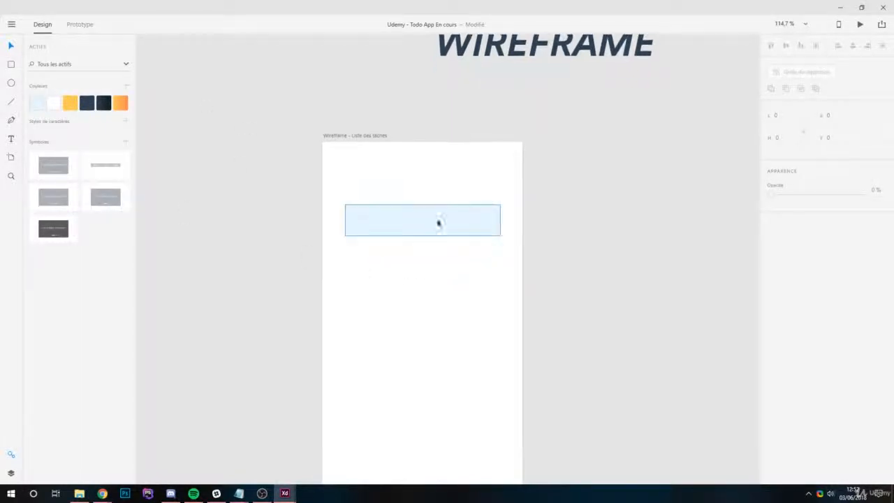
{"action": "left_click", "coordinate": [407, 218]}
{"action": "scroll", "coordinate": [393, 185], "scroll_direction": "down", "scroll_amount": 1}
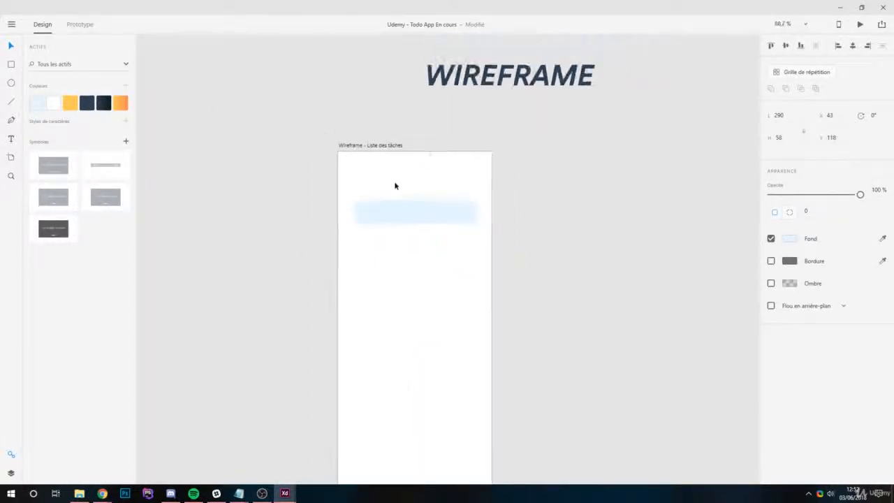
{"action": "left_click_drag", "start_coordinate": [468, 269], "coordinate": [480, 230]}
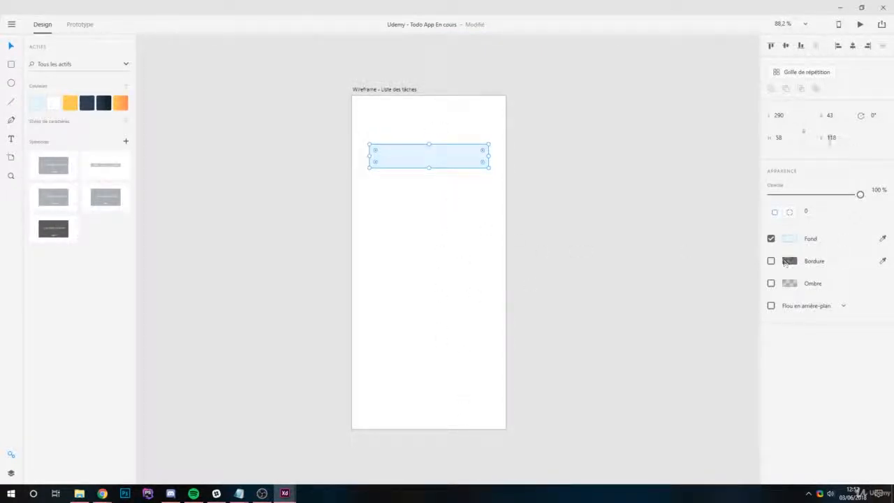
{"action": "left_click", "coordinate": [819, 78]}
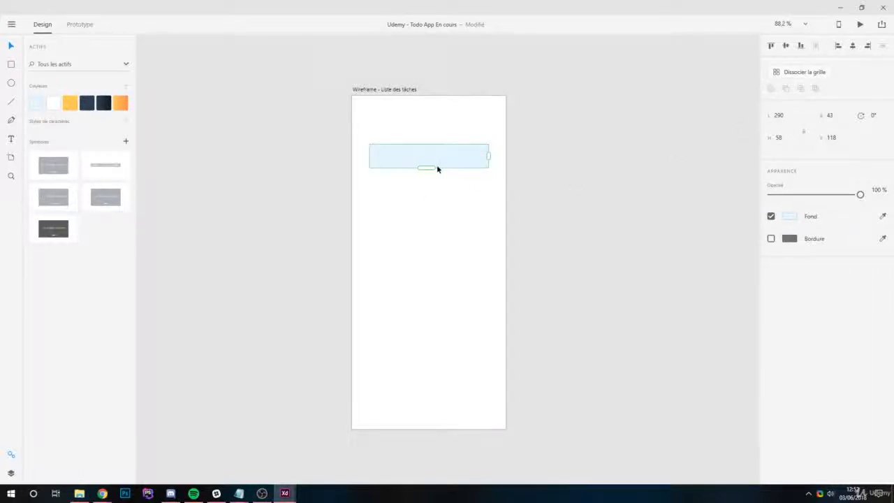
{"action": "left_click_drag", "start_coordinate": [429, 167], "coordinate": [443, 365]}
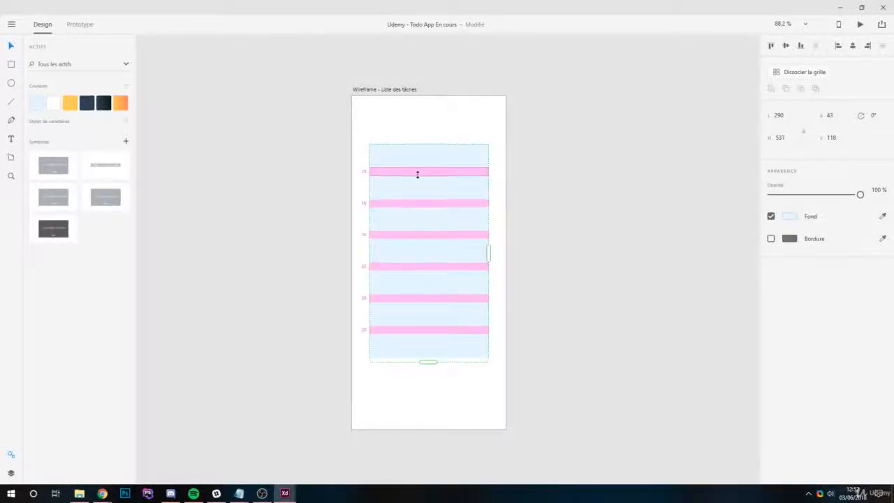
{"action": "left_click_drag", "start_coordinate": [417, 174], "coordinate": [423, 176]}
{"action": "left_click", "coordinate": [747, 196]}
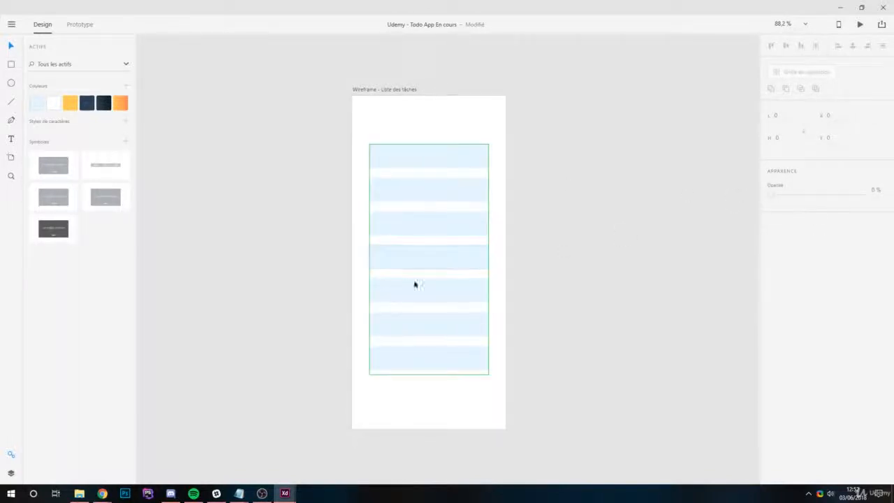
- Move the repeat grid of light blue rows slightly lower on the artboard
{"action": "left_click", "coordinate": [429, 160]}
{"action": "left_click", "coordinate": [611, 229]}
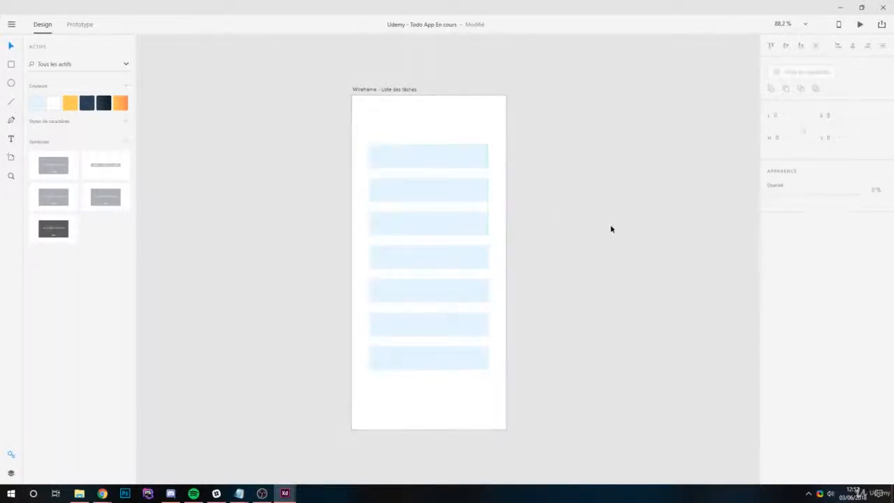
{"action": "left_click", "coordinate": [420, 153]}
{"action": "left_click", "coordinate": [664, 192]}
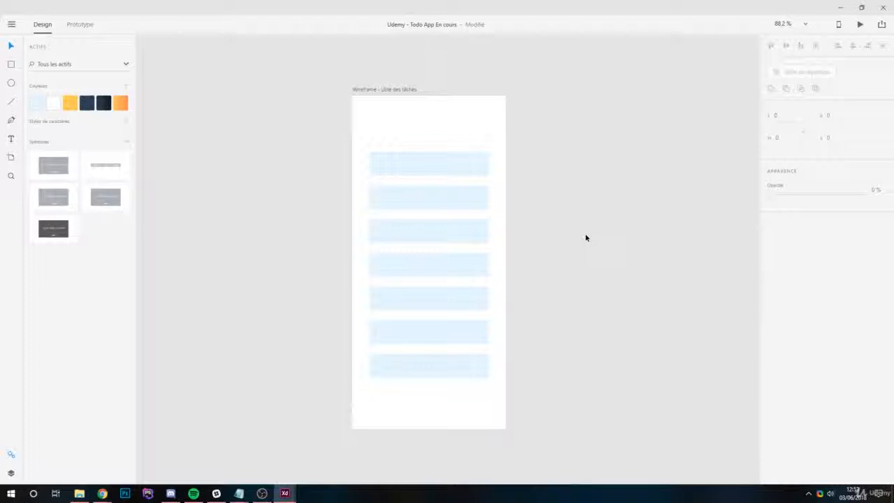
- Add a "Your tasks" text heading above the first light blue row
{"action": "left_click", "coordinate": [11, 138]}
{"action": "scroll", "coordinate": [381, 126], "scroll_direction": "up", "scroll_amount": 2}
{"action": "left_click", "coordinate": [356, 140]}
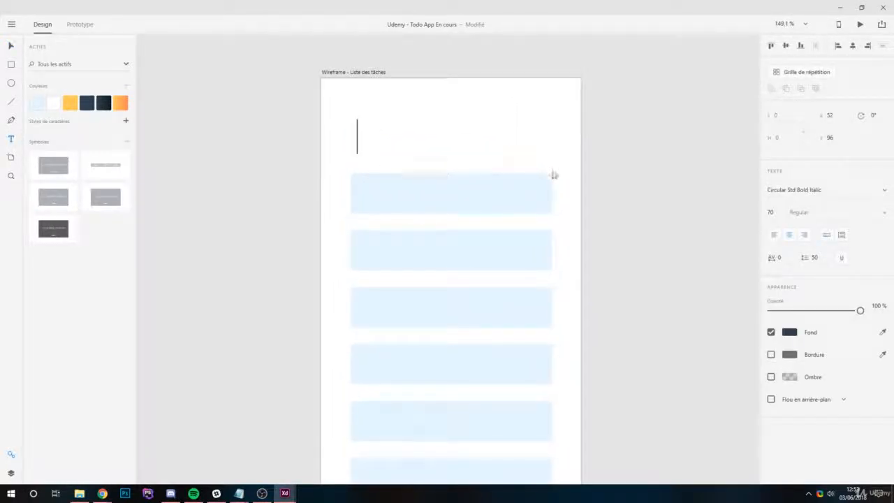
{"action": "type", "text": "Your "}
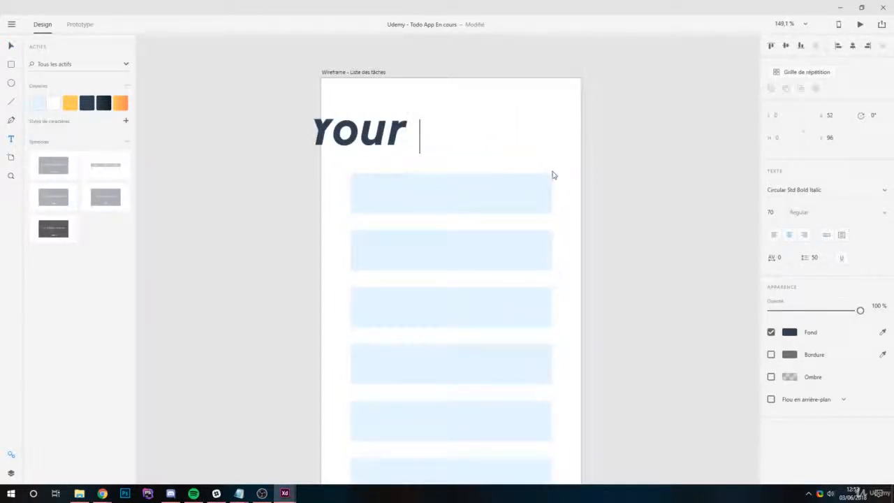
{"action": "type", "text": "ta"}
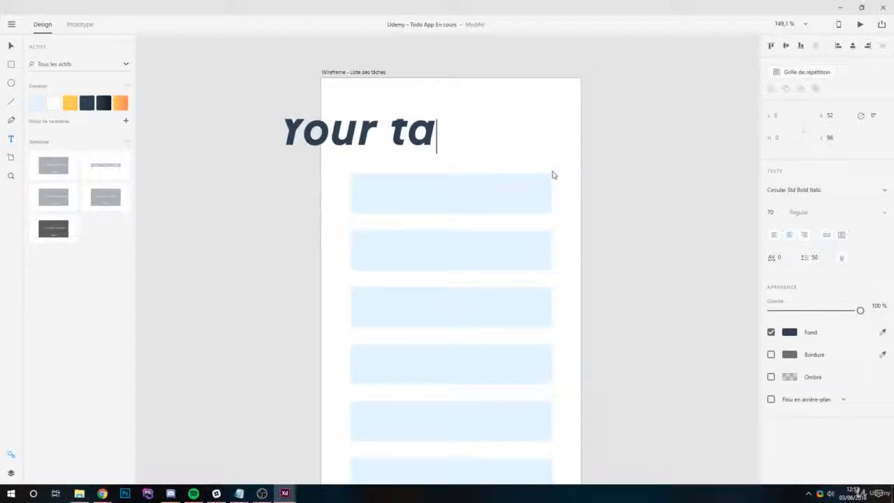
{"action": "type", "text": "sks"}
- Set the "Your tasks" heading's font to Circular Std Medium and its size to 45
{"action": "key", "text": "ctrl+a"}
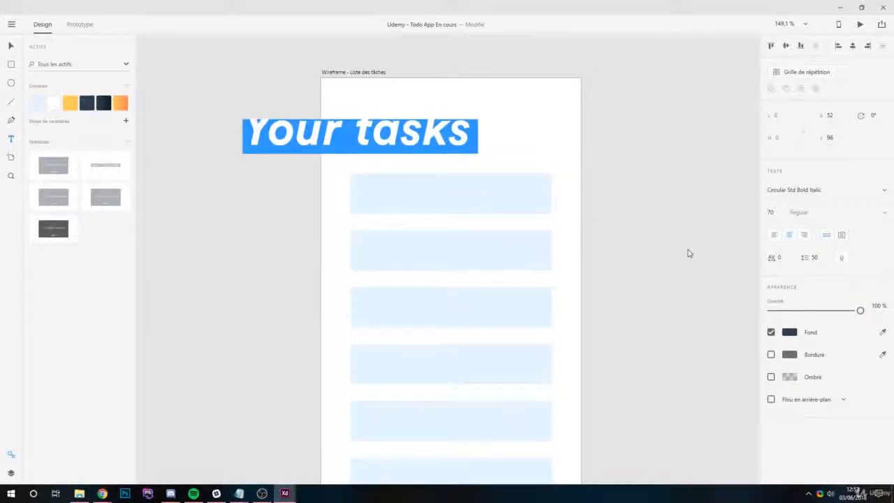
{"action": "left_click", "coordinate": [885, 190]}
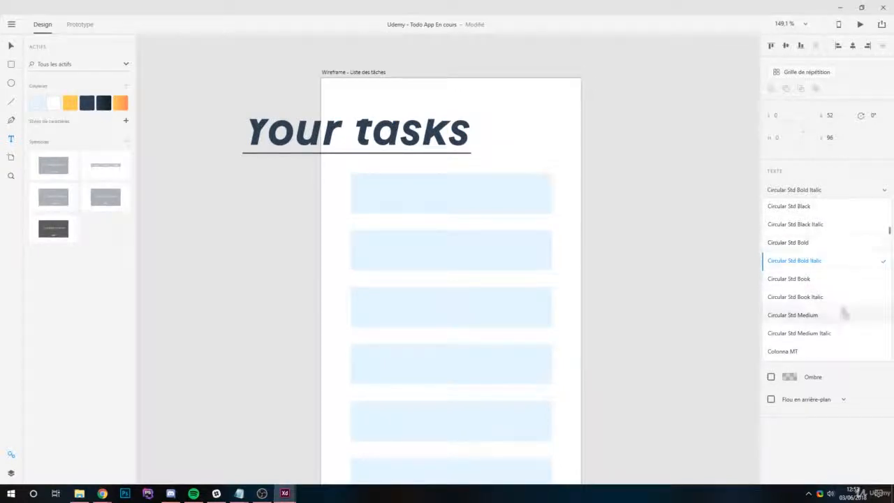
{"action": "left_click", "coordinate": [803, 315]}
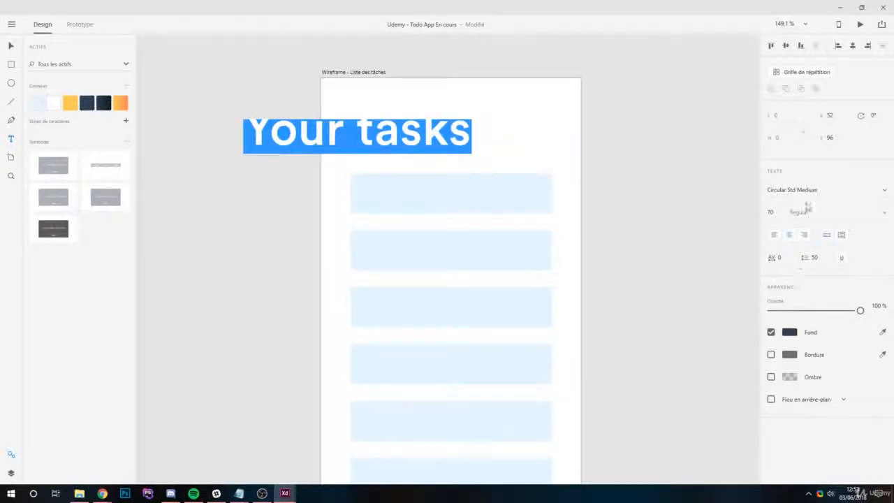
{"action": "left_click", "coordinate": [771, 212]}
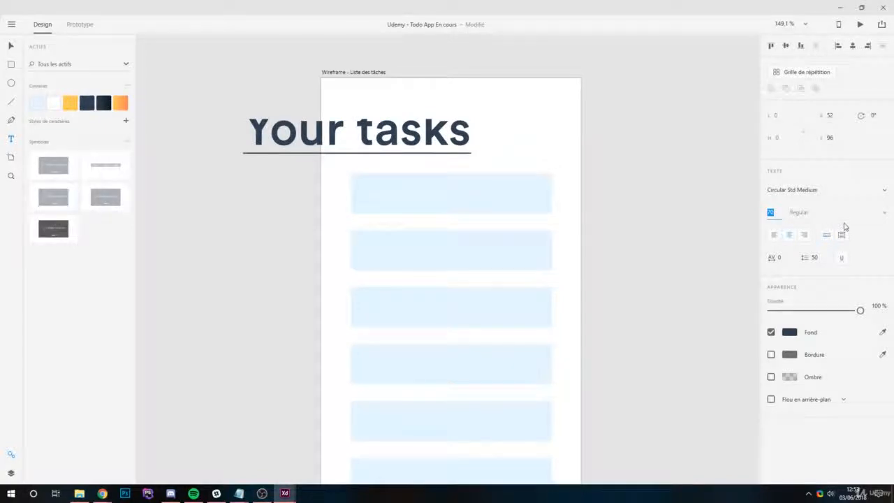
{"action": "type", "text": "45"}
{"action": "key", "text": "Return"}
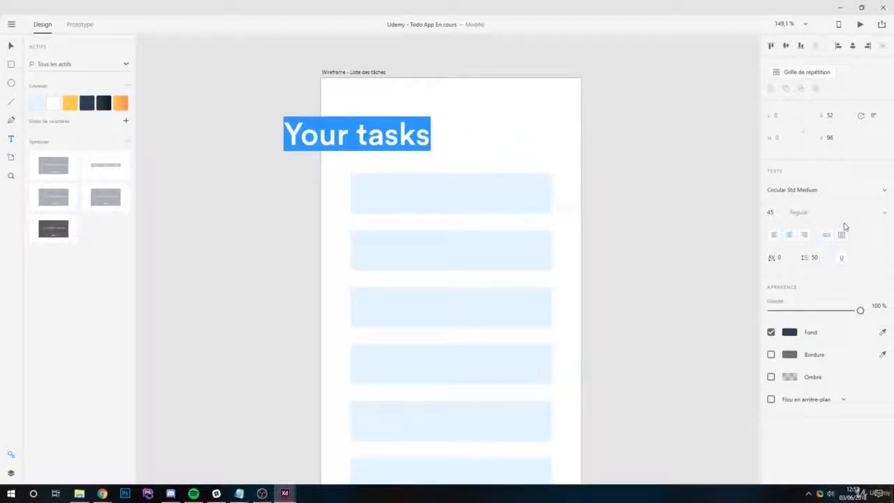
{"action": "type", "text": "28"}
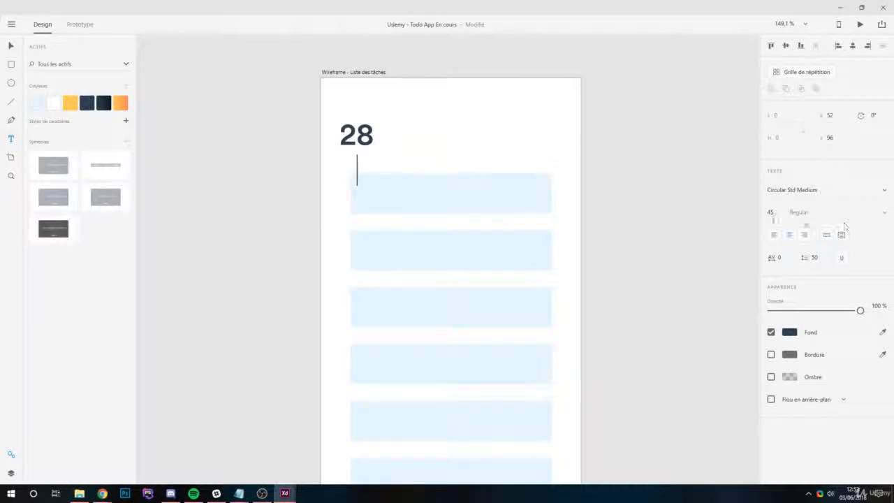
{"action": "key", "text": "BackSpace"}
{"action": "key", "text": "ctrl+z"}
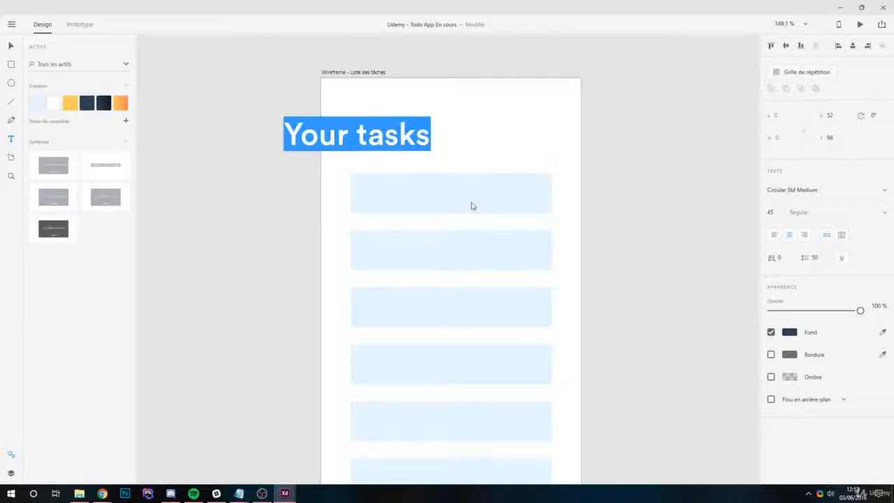
- Set the "Your tasks" heading's size to 28 and align it with the starting edge of the light blue rows
{"action": "left_click", "coordinate": [773, 213]}
{"action": "type", "text": "2"}
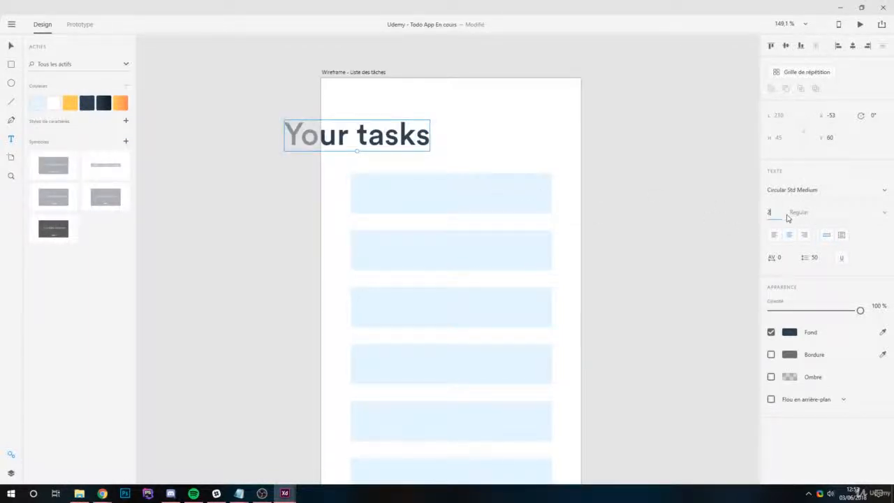
{"action": "type", "text": "8"}
{"action": "key", "text": "Return"}
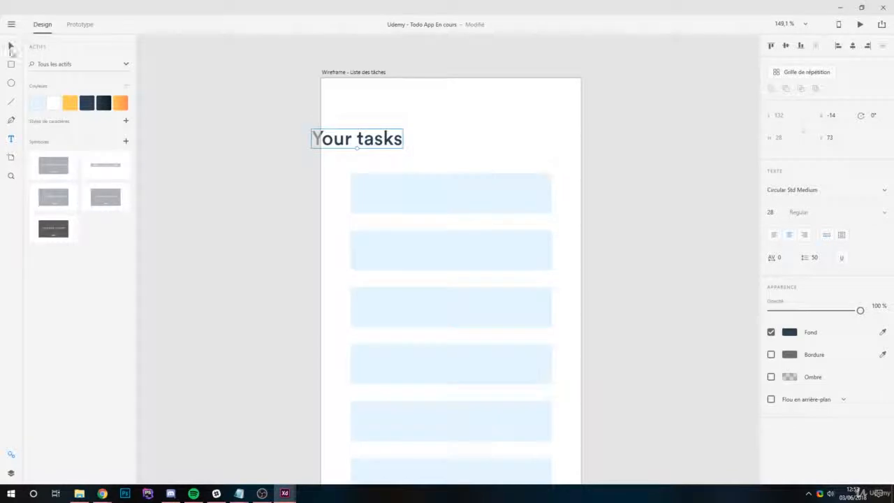
{"action": "mouse_move", "coordinate": [357, 143]}
{"action": "left_mouse_down"}
{"action": "mouse_move", "coordinate": [392, 142]}
{"action": "mouse_move", "coordinate": [361, 140]}
{"action": "mouse_move", "coordinate": [385, 152]}
{"action": "mouse_move", "coordinate": [388, 133]}
{"action": "left_mouse_up"}
{"action": "left_click", "coordinate": [610, 189]}
- Shorten the repeat grid of light blue rows to six rows, leaving free space at the bottom of the artboard
{"action": "scroll", "coordinate": [405, 118], "scroll_direction": "down", "scroll_amount": 2}
{"action": "scroll", "coordinate": [511, 235], "scroll_direction": "down", "scroll_amount": 2}
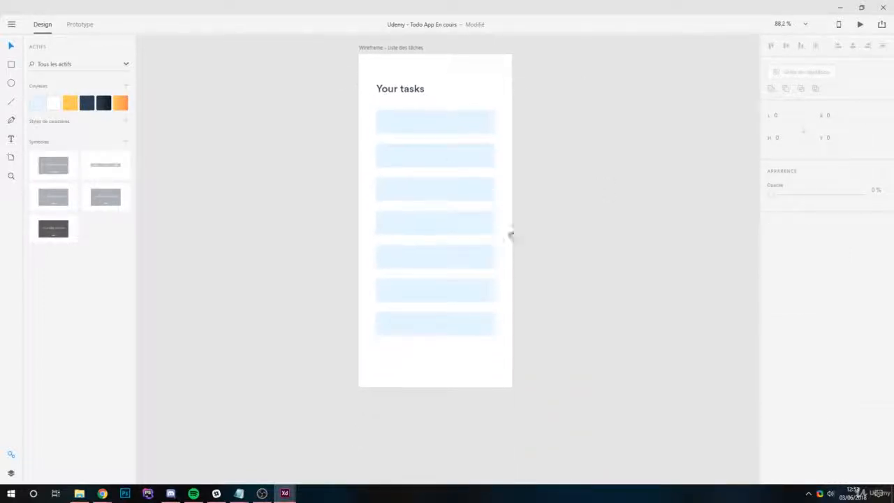
{"action": "scroll", "coordinate": [457, 168], "scroll_direction": "up", "scroll_amount": 1}
{"action": "scroll", "coordinate": [406, 176], "scroll_direction": "up", "scroll_amount": 2}
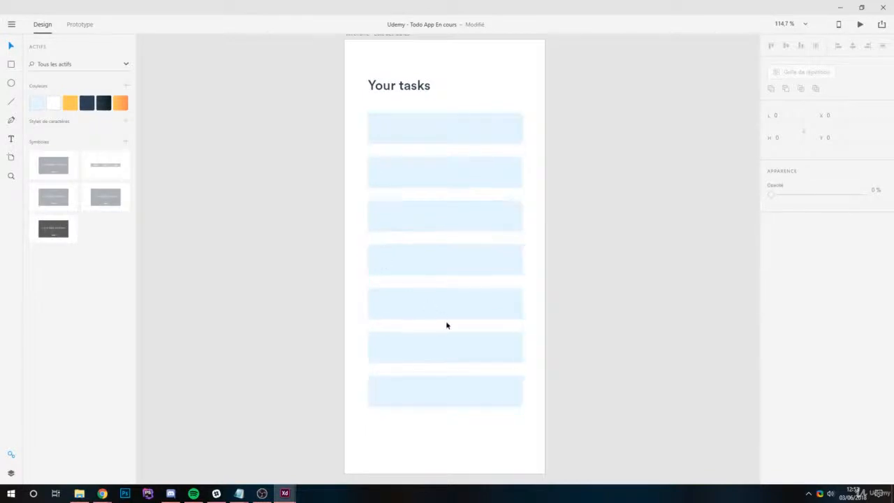
{"action": "scroll", "coordinate": [437, 314], "scroll_direction": "down", "scroll_amount": 1}
{"action": "double_click", "coordinate": [452, 369]}
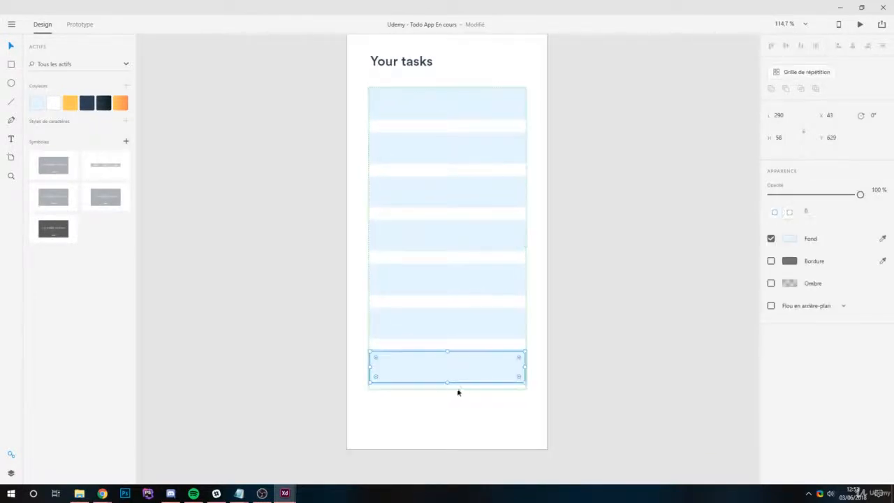
{"action": "left_click", "coordinate": [518, 402]}
{"action": "left_click", "coordinate": [457, 382]}
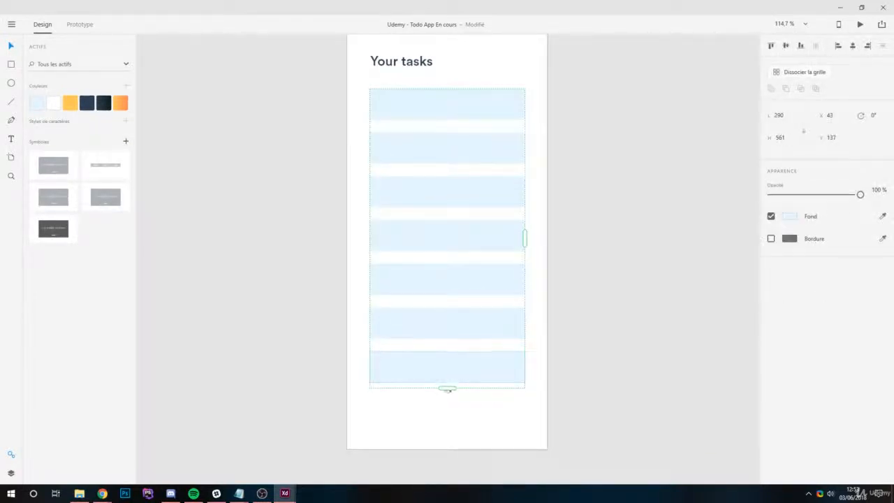
{"action": "mouse_move", "coordinate": [447, 388]}
{"action": "left_mouse_down"}
{"action": "mouse_move", "coordinate": [448, 371]}
{"action": "mouse_move", "coordinate": [448, 390]}
{"action": "left_mouse_up"}
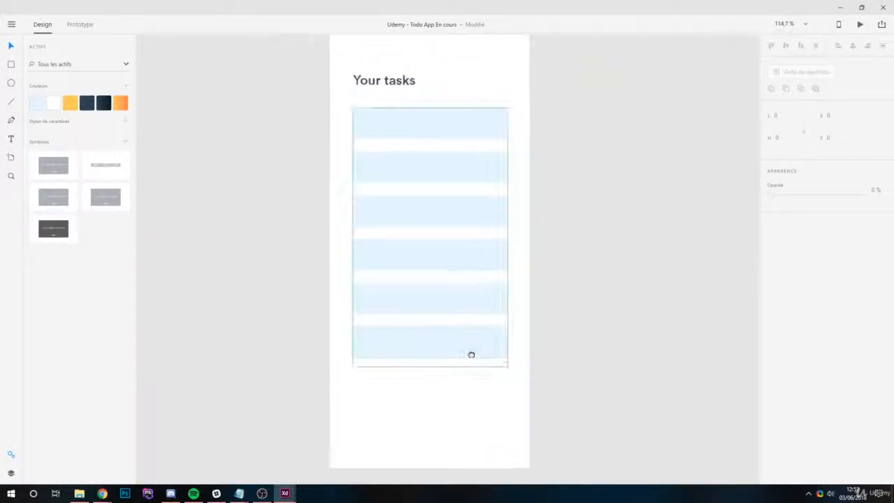
- Review the "Parcours utilisateur" screens alongside the task list wireframe to see which screens the list must link to
{"action": "left_click_drag", "start_coordinate": [472, 355], "coordinate": [510, 355]}
{"action": "scroll", "coordinate": [647, 331], "scroll_direction": "down", "scroll_amount": 4}
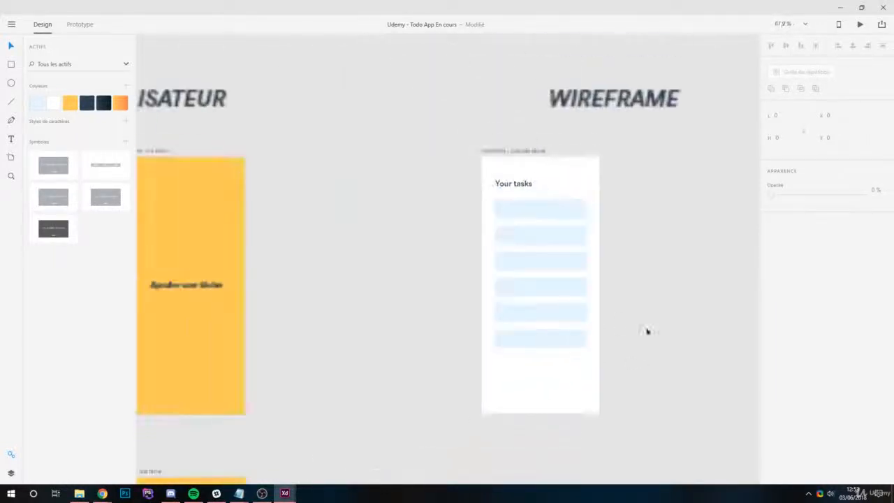
{"action": "left_click_drag", "start_coordinate": [407, 315], "coordinate": [586, 342]}
{"action": "scroll", "coordinate": [407, 246], "scroll_direction": "down", "scroll_amount": 2}
{"action": "left_click_drag", "start_coordinate": [437, 285], "coordinate": [438, 249]}
{"action": "scroll", "coordinate": [438, 249], "scroll_direction": "down", "scroll_amount": 2}
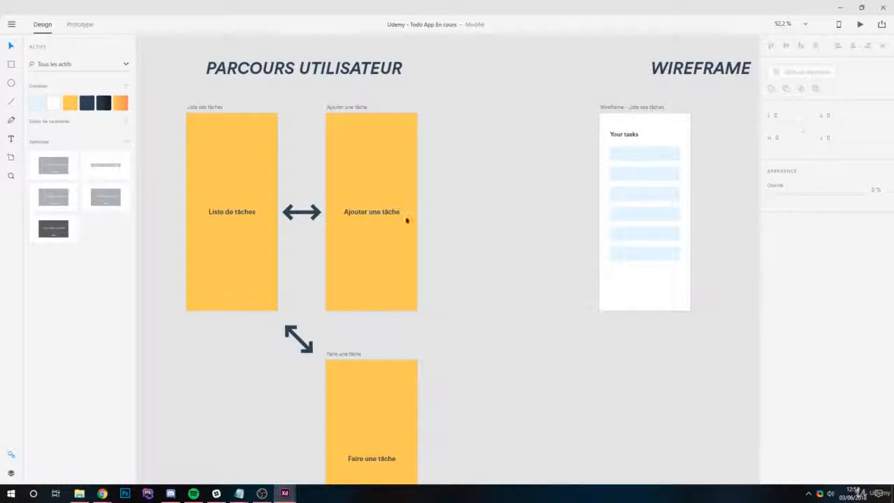
{"action": "left_click_drag", "start_coordinate": [617, 186], "coordinate": [447, 203]}
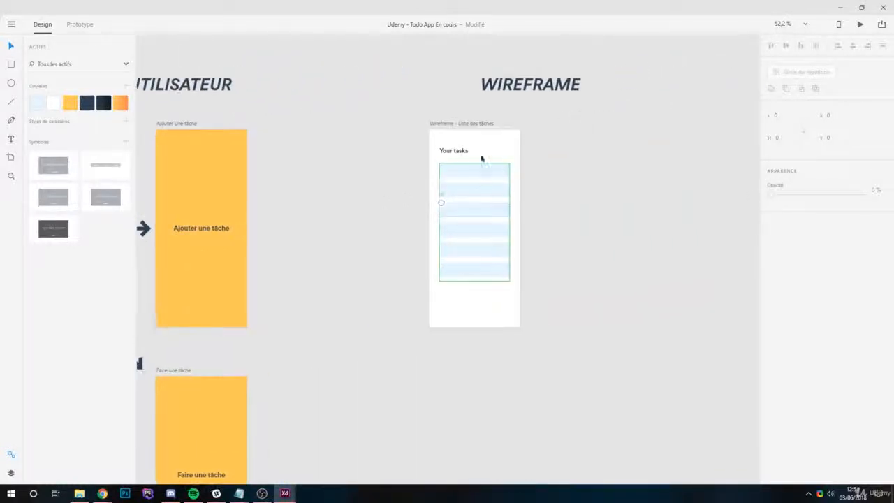
{"action": "scroll", "coordinate": [482, 158], "scroll_direction": "up", "scroll_amount": 4}
{"action": "left_click_drag", "start_coordinate": [514, 242], "coordinate": [459, 199]}
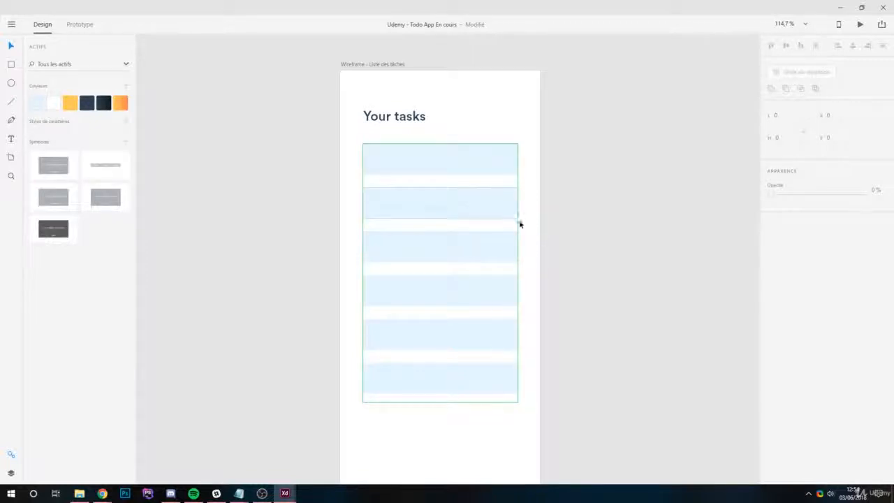
{"action": "left_click", "coordinate": [543, 183]}
{"action": "scroll", "coordinate": [559, 207], "scroll_direction": "down", "scroll_amount": 3}
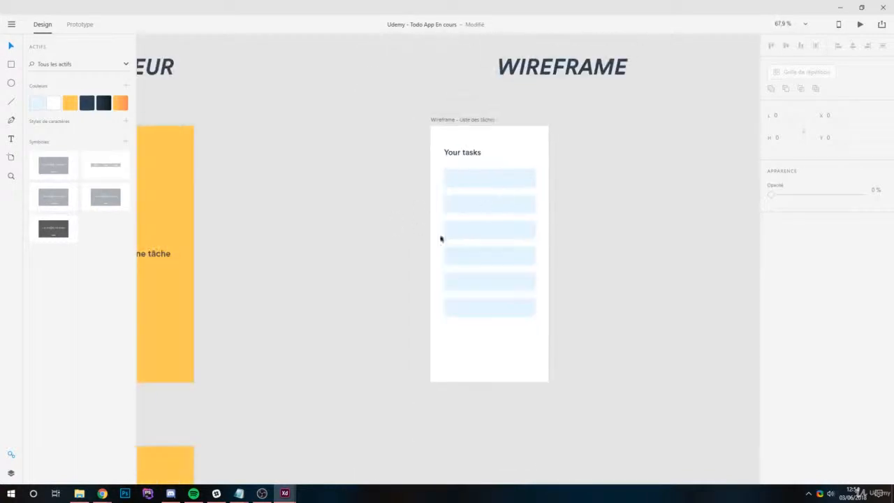
{"action": "left_click_drag", "start_coordinate": [441, 237], "coordinate": [539, 245]}
{"action": "left_click_drag", "start_coordinate": [586, 221], "coordinate": [514, 253]}
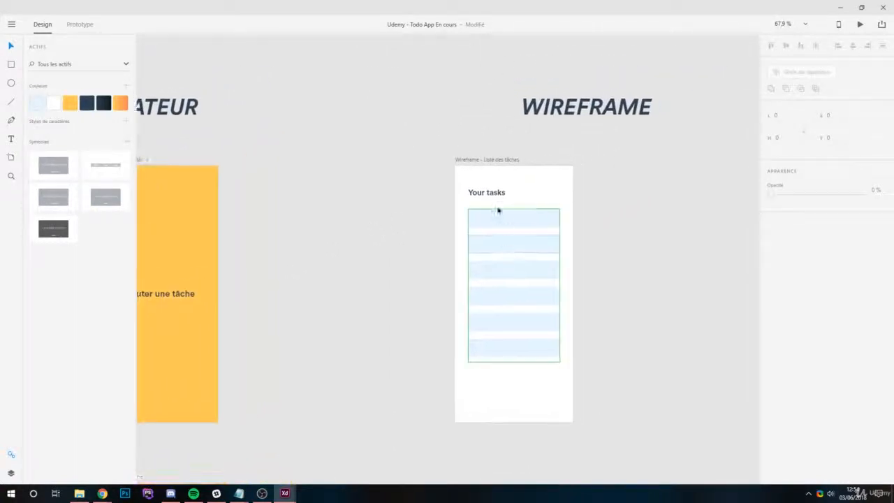
- Draw a narrow vertical rectangle about 8 wide and 32 high beside the "Your tasks" heading, near the artboard's far edge
{"action": "scroll", "coordinate": [499, 207], "scroll_direction": "up", "scroll_amount": 3}
{"action": "left_click_drag", "start_coordinate": [510, 211], "coordinate": [460, 233]}
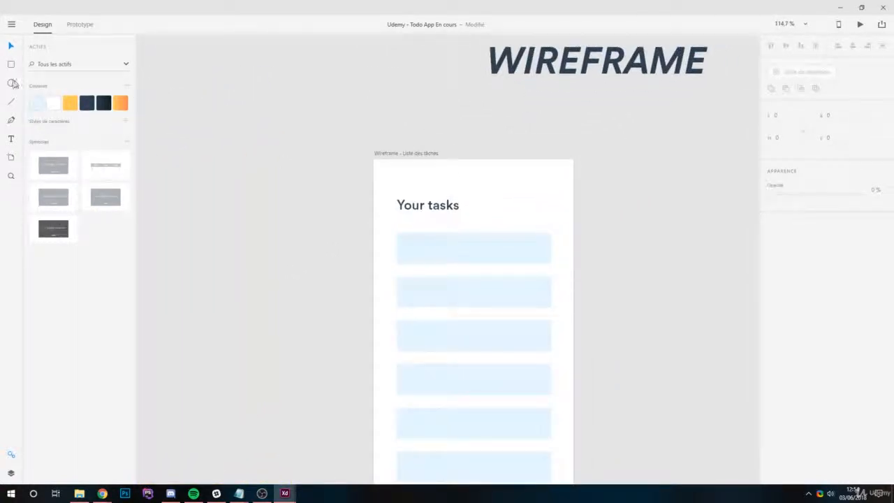
{"action": "scroll", "coordinate": [522, 207], "scroll_direction": "up", "scroll_amount": 3}
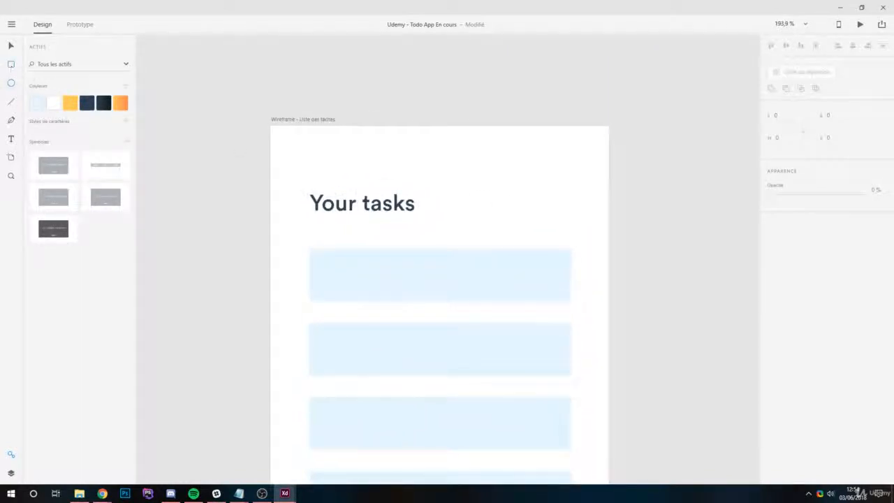
{"action": "scroll", "coordinate": [566, 201], "scroll_direction": "up", "scroll_amount": 3}
{"action": "left_click_drag", "start_coordinate": [489, 187], "coordinate": [500, 238]}
{"action": "scroll", "coordinate": [512, 221], "scroll_direction": "up", "scroll_amount": 1}
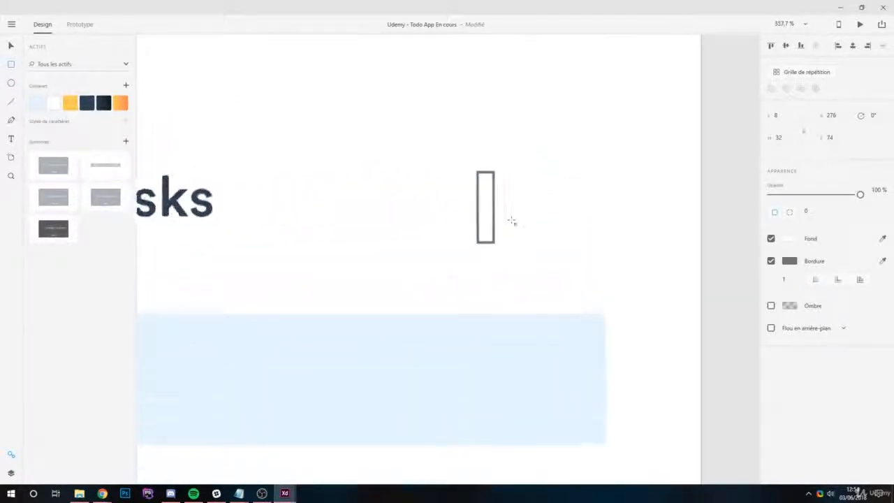
{"action": "scroll", "coordinate": [512, 221], "scroll_direction": "up", "scroll_amount": 3}
- Remove the narrow rectangle's border and fill it with the dark blue from the saved colours
{"action": "left_click", "coordinate": [790, 261]}
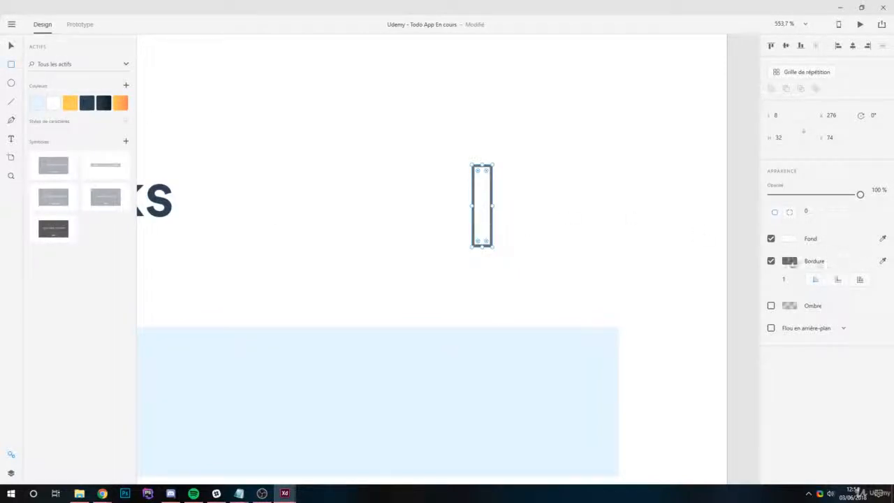
{"action": "left_click", "coordinate": [771, 262]}
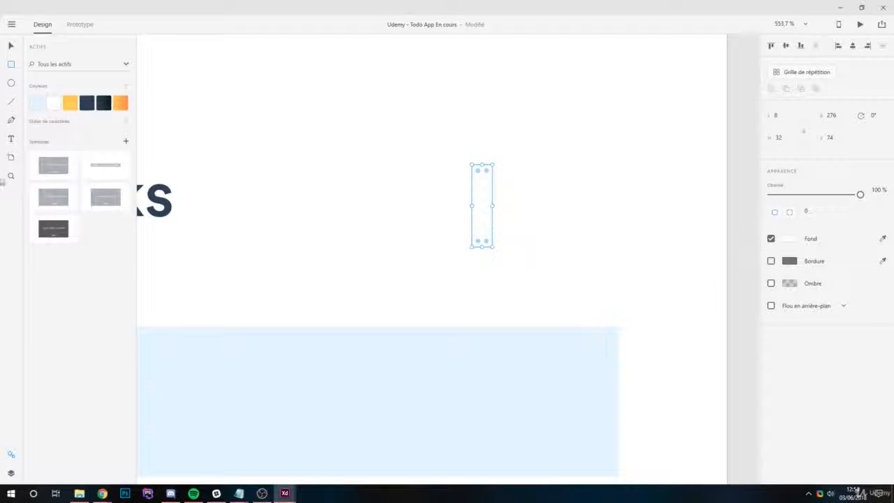
{"action": "left_click", "coordinate": [92, 103]}
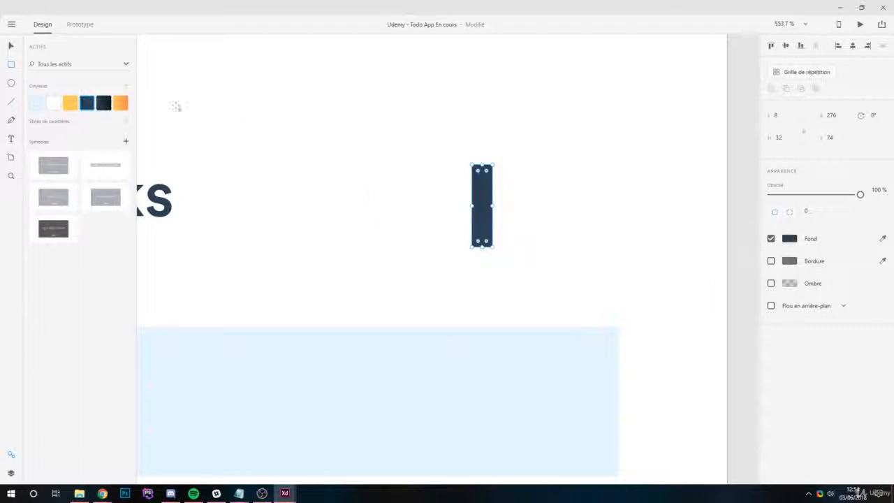
- Form a plus sign from the vertical bar and a copy rotated 90°, making both bars about 39 long
{"action": "left_click_drag", "start_coordinate": [493, 161], "coordinate": [529, 204]}
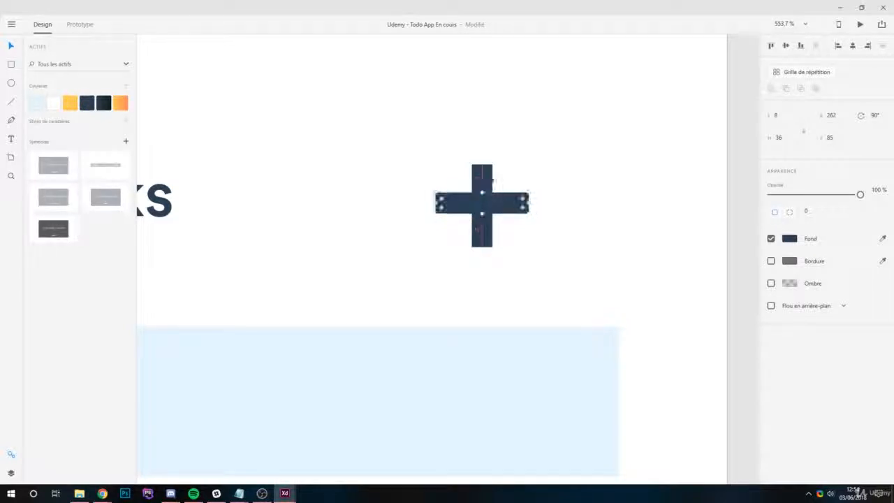
{"action": "left_click", "coordinate": [482, 165]}
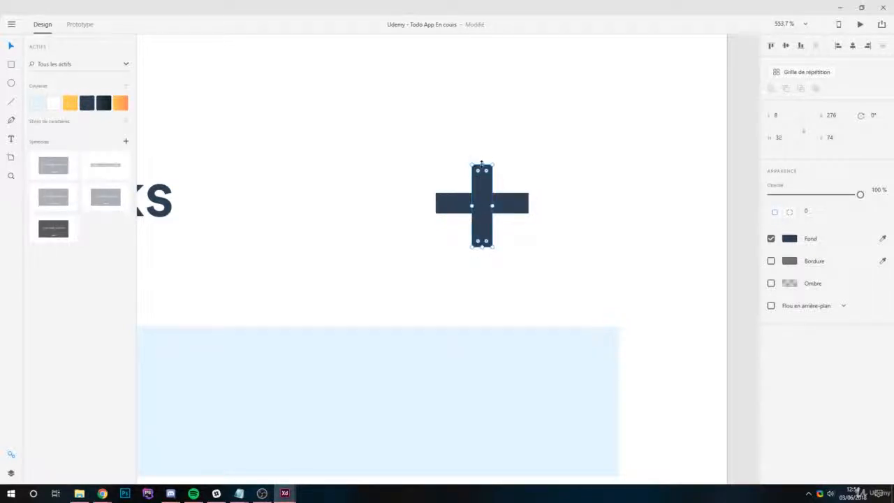
{"action": "left_click_drag", "start_coordinate": [482, 164], "coordinate": [483, 147]}
{"action": "mouse_move", "coordinate": [523, 208]}
{"action": "left_mouse_down"}
{"action": "mouse_move", "coordinate": [519, 201]}
{"action": "mouse_move", "coordinate": [534, 198]}
{"action": "left_mouse_up"}
{"action": "left_click_drag", "start_coordinate": [436, 198], "coordinate": [434, 199]}
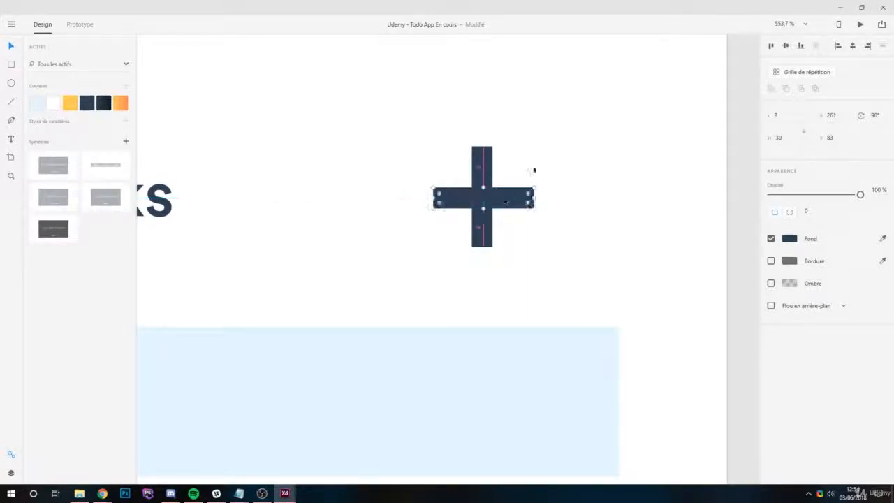
- Group the two bars of the plus sign and scale the group down to about 24 by 24 beside the heading
{"action": "left_click", "coordinate": [534, 170]}
{"action": "left_click", "coordinate": [478, 175]}
{"action": "left_click", "coordinate": [520, 204], "text": "shift"}
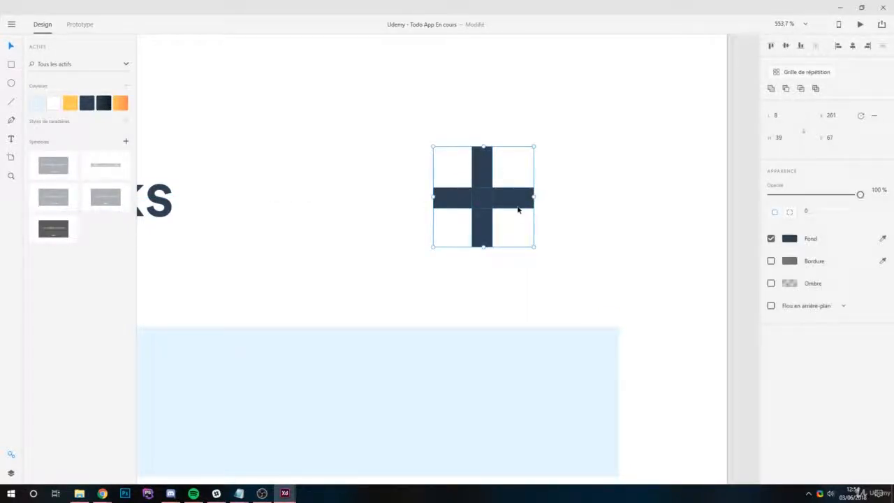
{"action": "key", "text": "ctrl+g"}
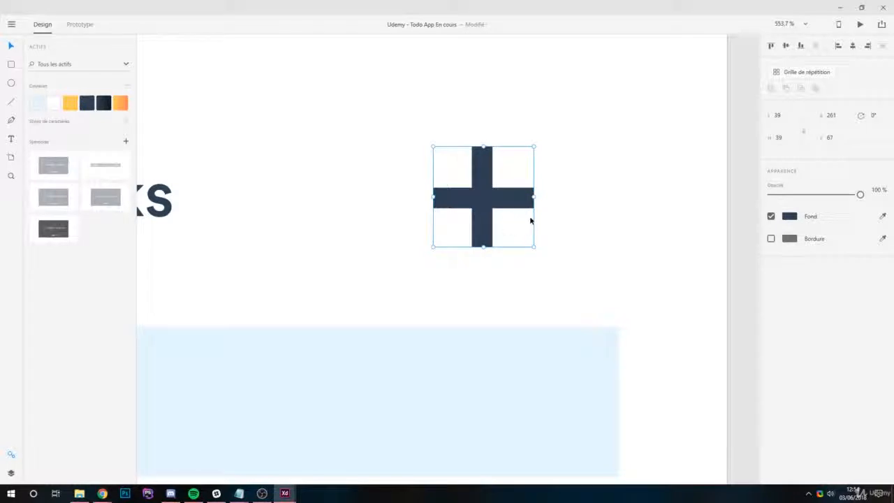
{"action": "left_click_drag", "start_coordinate": [533, 147], "coordinate": [495, 171]}
{"action": "left_click_drag", "start_coordinate": [464, 216], "coordinate": [538, 197]}
- Draw a circle about 63 in diameter near the plus sign, with no border and a light blue fill
{"action": "scroll", "coordinate": [352, 174], "scroll_direction": "down", "scroll_amount": 4}
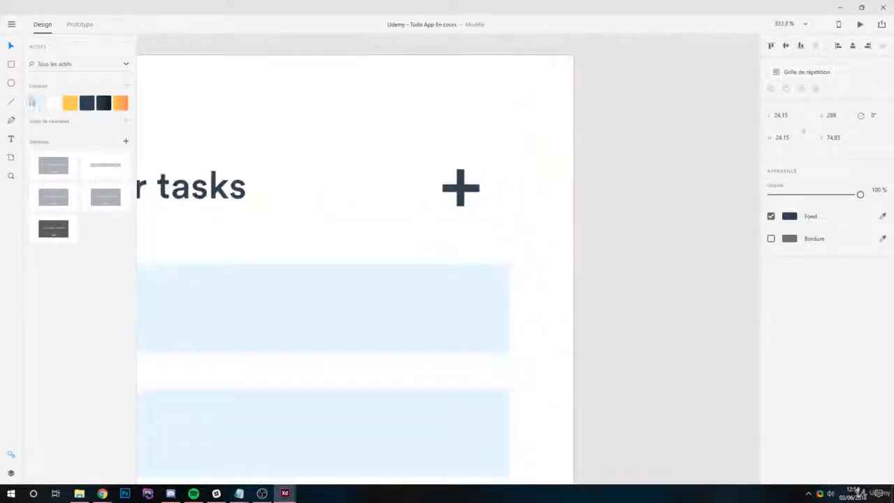
{"action": "key", "text": "e"}
{"action": "left_click_drag", "start_coordinate": [364, 160], "coordinate": [464, 259]}
{"action": "left_click", "coordinate": [772, 239]}
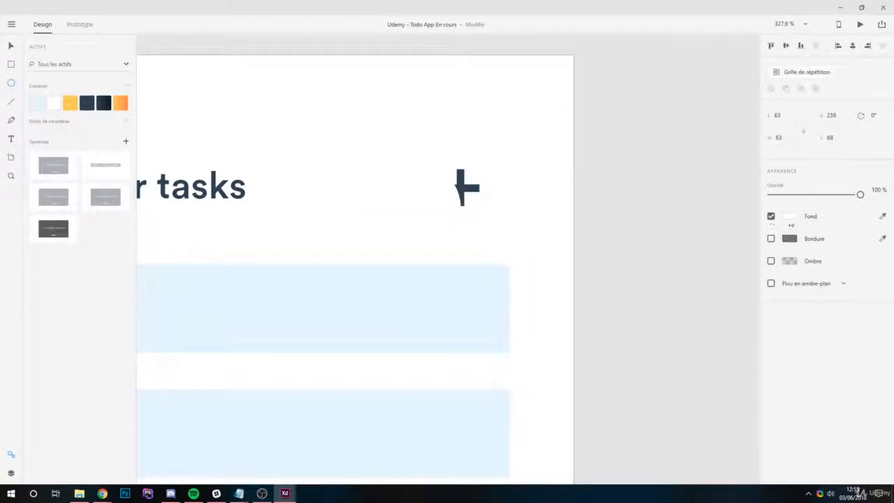
{"action": "left_click", "coordinate": [37, 103]}
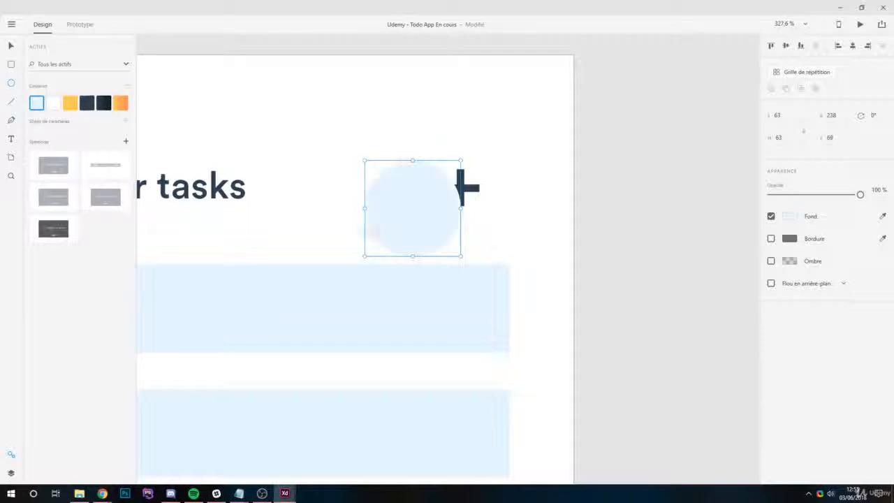
- Move the light blue circle up towards the heading and bring the plus group in front of it in the layer order
{"action": "left_click_drag", "start_coordinate": [413, 200], "coordinate": [424, 163]}
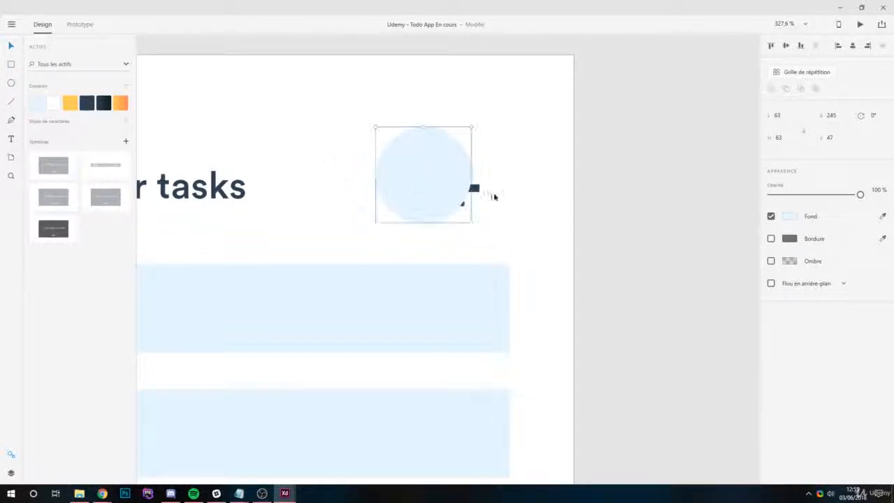
{"action": "left_click", "coordinate": [473, 190]}
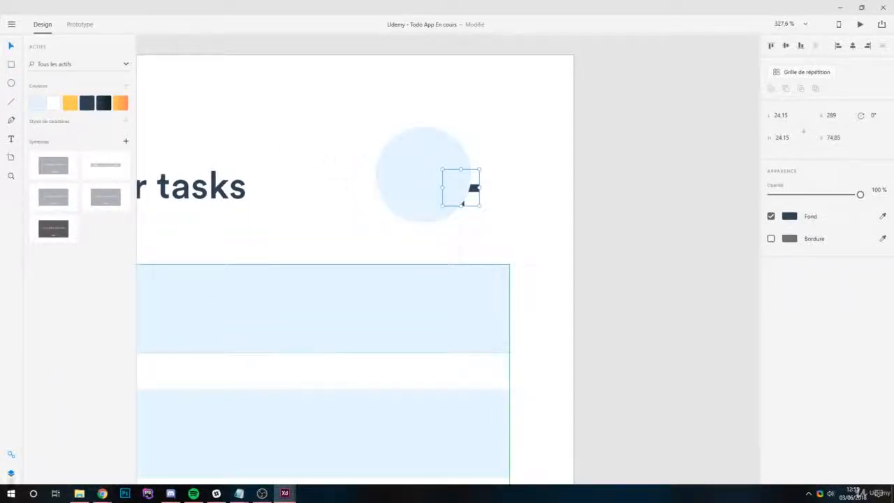
{"action": "left_click", "coordinate": [11, 473]}
{"action": "left_click_drag", "start_coordinate": [58, 82], "coordinate": [50, 62]}
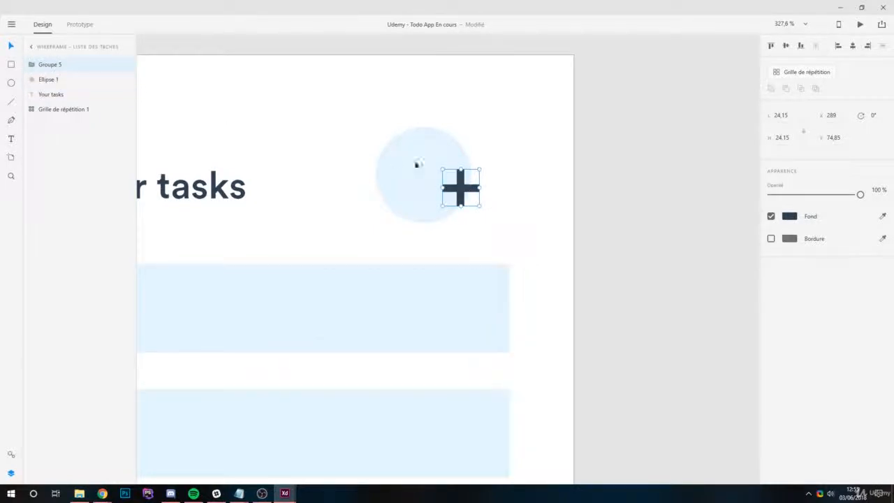
- Centre the plus sign on the light blue circle and group the two as one button
{"action": "mouse_move", "coordinate": [463, 190]}
{"action": "left_mouse_down"}
{"action": "mouse_move", "coordinate": [423, 177]}
{"action": "mouse_move", "coordinate": [478, 199]}
{"action": "left_mouse_up"}
{"action": "left_click", "coordinate": [454, 170], "text": "shift"}
{"action": "key", "text": "ctrl+g"}
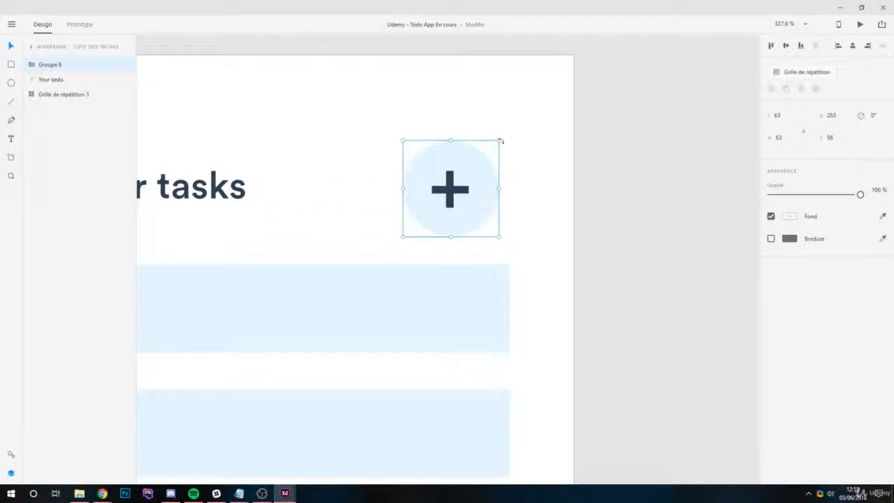
- Scale the plus button down to about 54 by 54 and align it with the far edge of the task rows
{"action": "left_click_drag", "start_coordinate": [497, 140], "coordinate": [487, 173]}
{"action": "scroll", "coordinate": [536, 155], "scroll_direction": "down", "scroll_amount": 4}
{"action": "scroll", "coordinate": [494, 223], "scroll_direction": "up", "scroll_amount": 1}
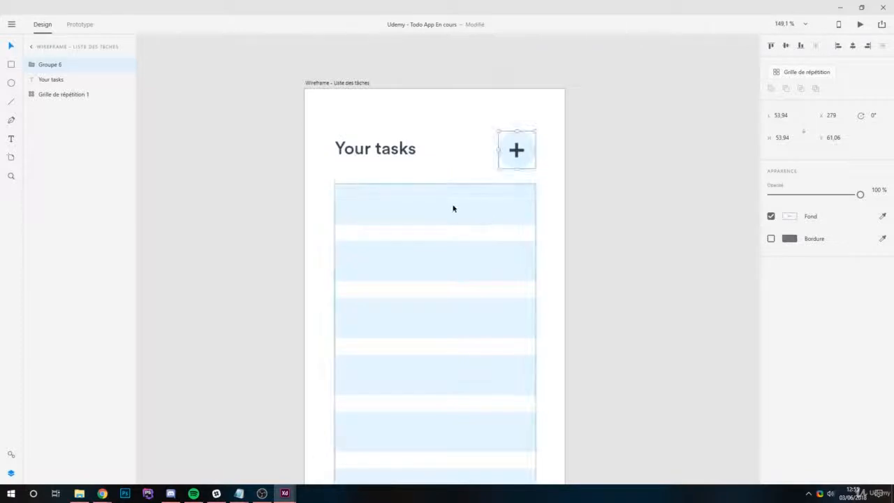
- Move the repeat grid of task rows down to a Y position of 155
{"action": "left_click_drag", "start_coordinate": [453, 207], "coordinate": [454, 222]}
{"action": "left_click_drag", "start_coordinate": [586, 202], "coordinate": [581, 122]}
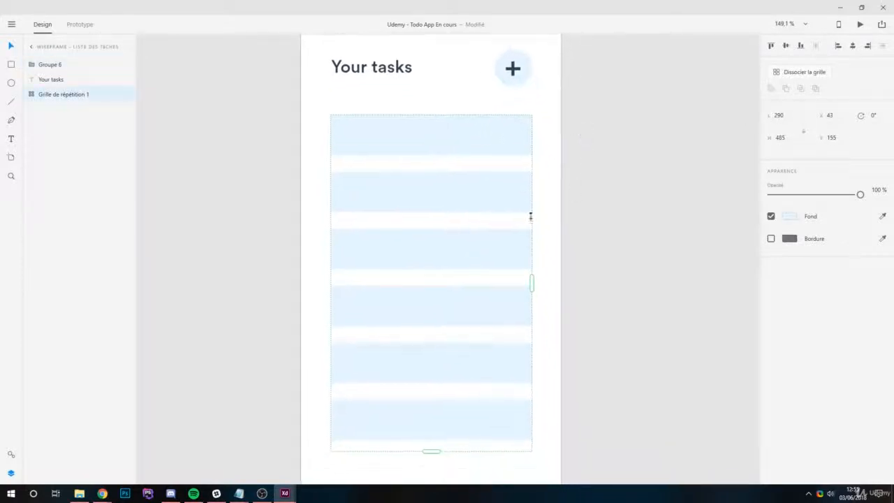
- Draw a rectangle about 290 by 72 below the task rows, aligned with both of their side edges
{"action": "scroll", "coordinate": [517, 218], "scroll_direction": "down", "scroll_amount": 1}
{"action": "scroll", "coordinate": [529, 253], "scroll_direction": "down", "scroll_amount": 1}
{"action": "scroll", "coordinate": [479, 412], "scroll_direction": "down", "scroll_amount": 1}
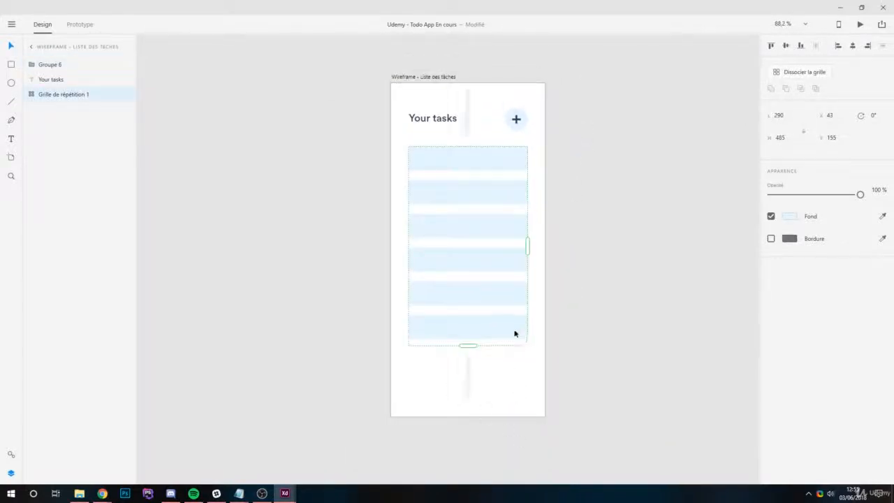
{"action": "scroll", "coordinate": [438, 374], "scroll_direction": "down", "scroll_amount": 2}
{"action": "left_click_drag", "start_coordinate": [438, 373], "coordinate": [596, 275]}
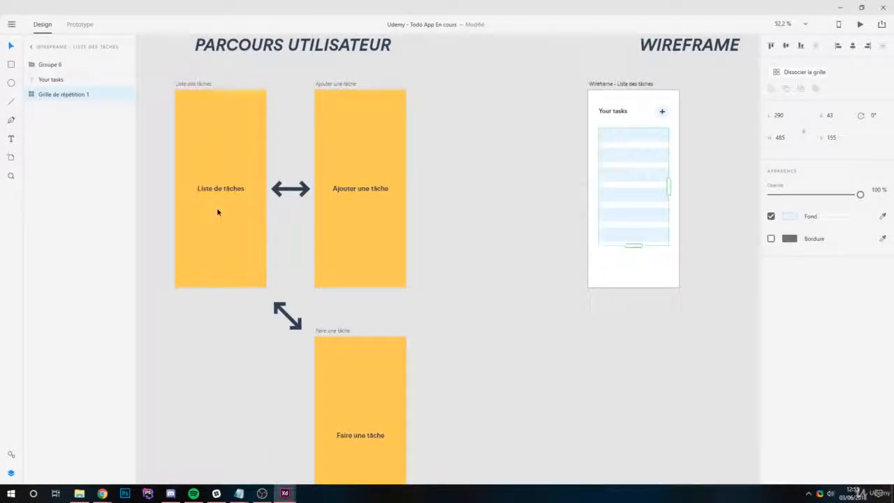
{"action": "scroll", "coordinate": [608, 236], "scroll_direction": "up", "scroll_amount": 4}
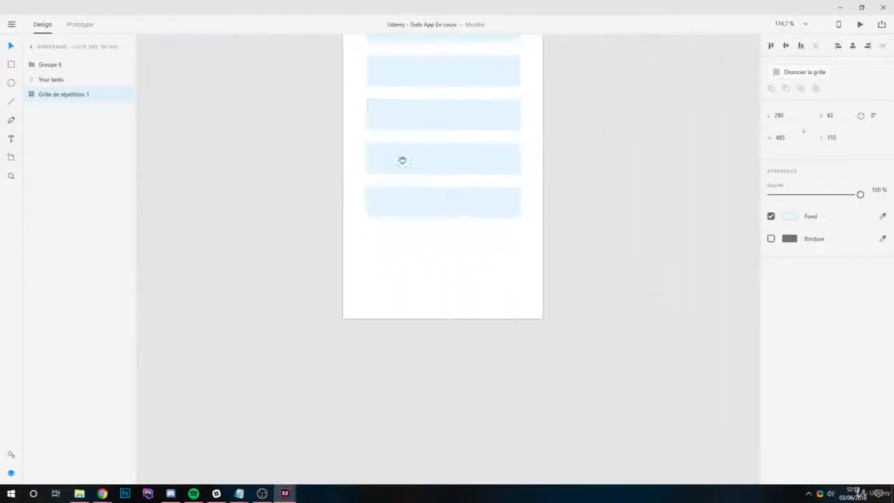
{"action": "left_click", "coordinate": [11, 65]}
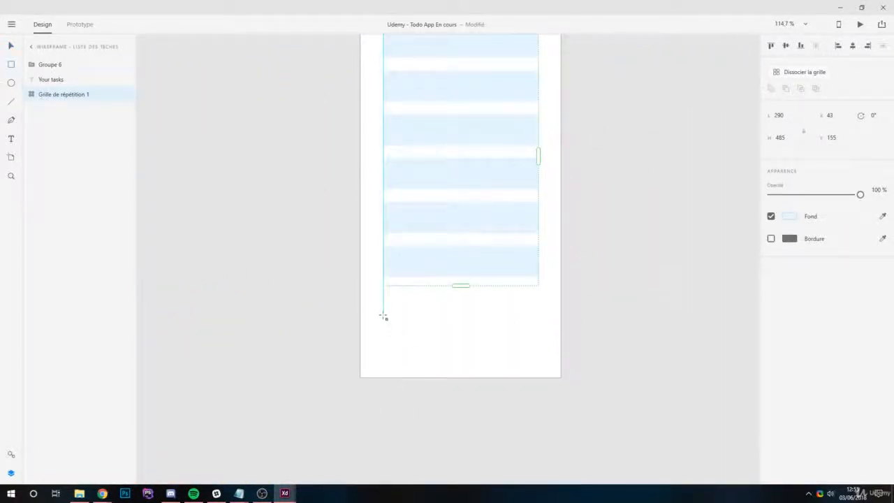
{"action": "left_click_drag", "start_coordinate": [384, 316], "coordinate": [539, 354]}
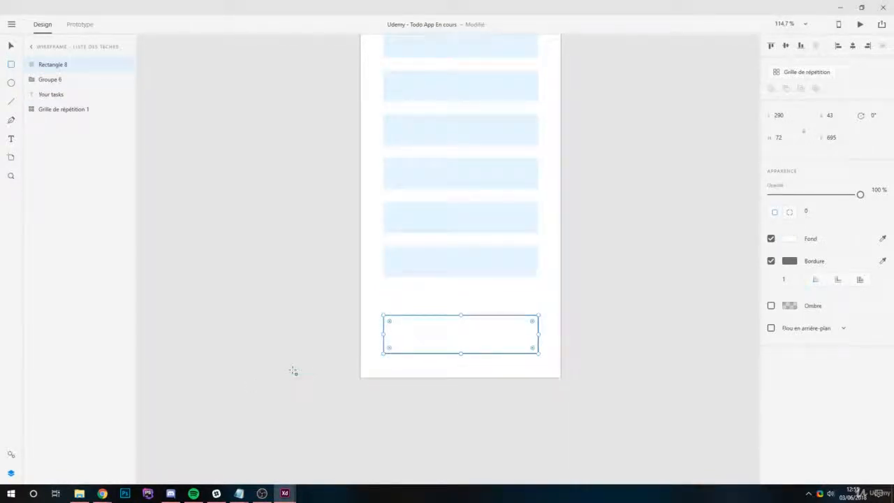
- Remove the new rectangle's border, fill it with the saved dark blue, and move it up to a Y position of 669
{"action": "left_click", "coordinate": [771, 262]}
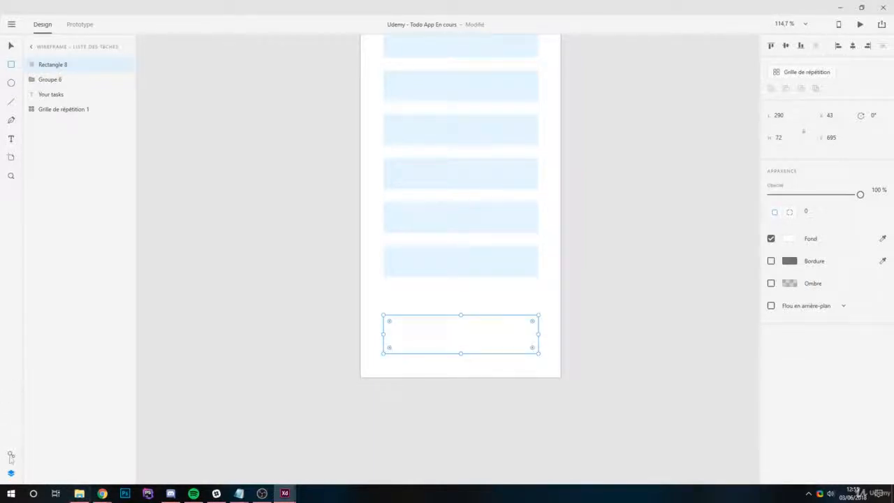
{"action": "left_click", "coordinate": [11, 456]}
{"action": "left_click", "coordinate": [98, 105]}
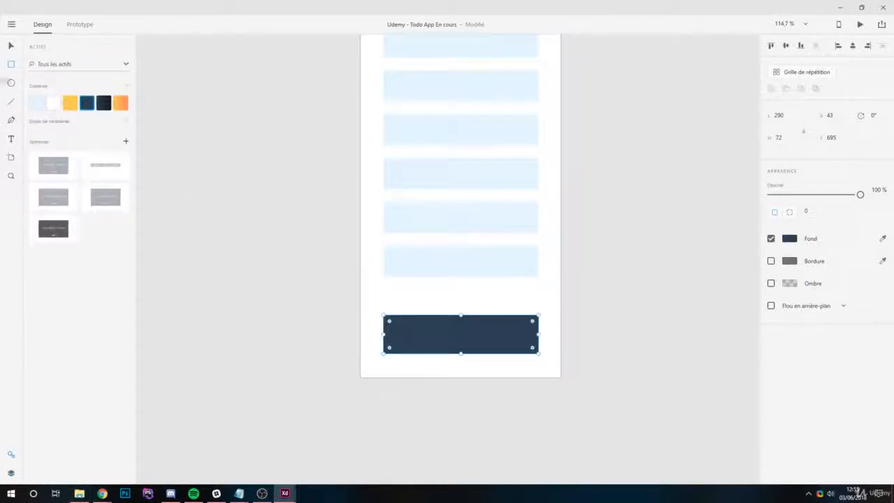
{"action": "left_click_drag", "start_coordinate": [470, 335], "coordinate": [466, 320]}
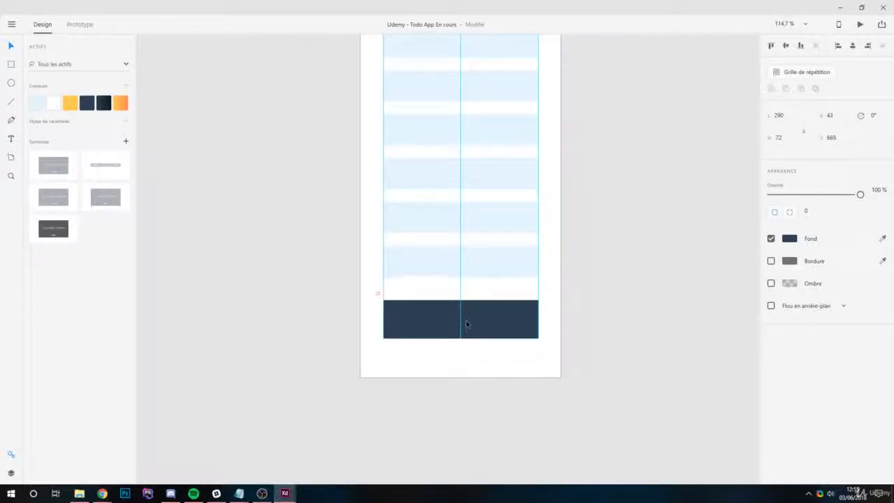
{"action": "left_click_drag", "start_coordinate": [486, 201], "coordinate": [460, 345]}
{"action": "left_click_drag", "start_coordinate": [519, 227], "coordinate": [533, 147]}
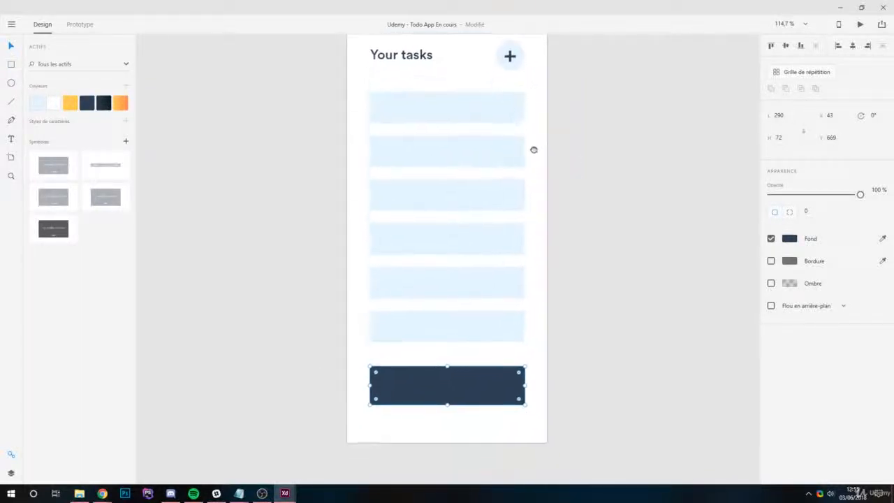
- Add the text "Well, let's do these" just below the dark blue rectangle
{"action": "left_click", "coordinate": [581, 364]}
{"action": "scroll", "coordinate": [447, 237], "scroll_direction": "down", "scroll_amount": 2}
{"action": "left_click", "coordinate": [395, 393]}
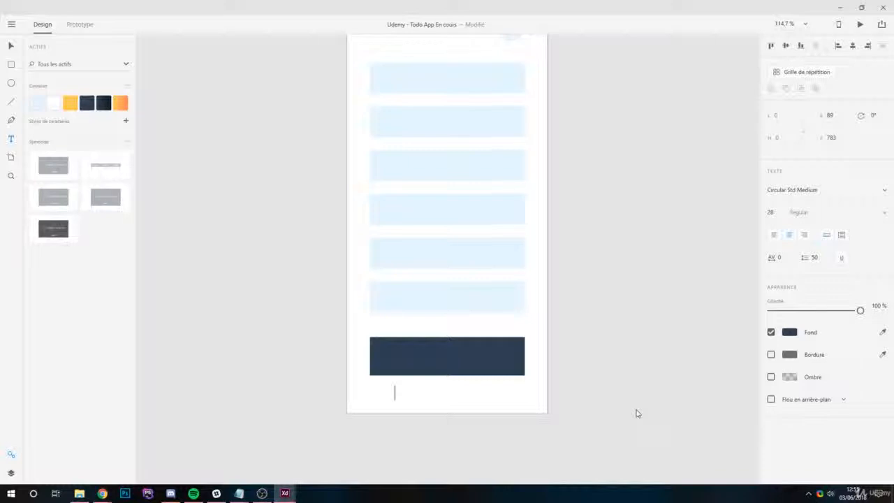
{"action": "type", "text": "W"}
{"action": "type", "text": "WE"}
{"action": "key", "text": "BackSpace"}
{"action": "type", "text": "ee"}
{"action": "key", "text": "BackSpace"}
{"action": "type", "text": "ll"}
{"action": "type", "text": ", I"}
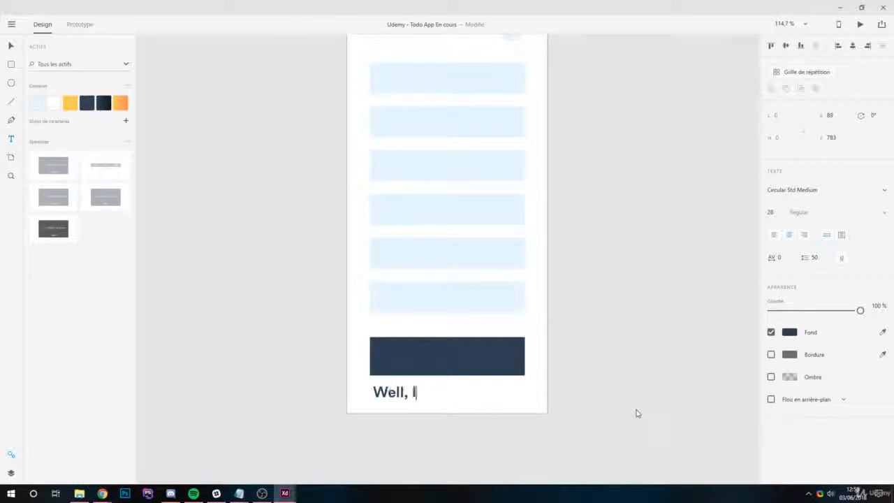
{"action": "type", "text": "et's "}
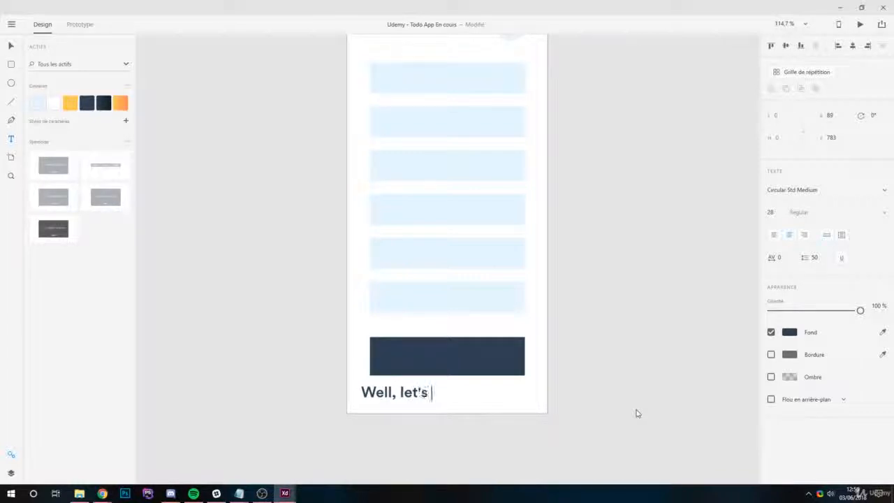
{"action": "type", "text": "do "}
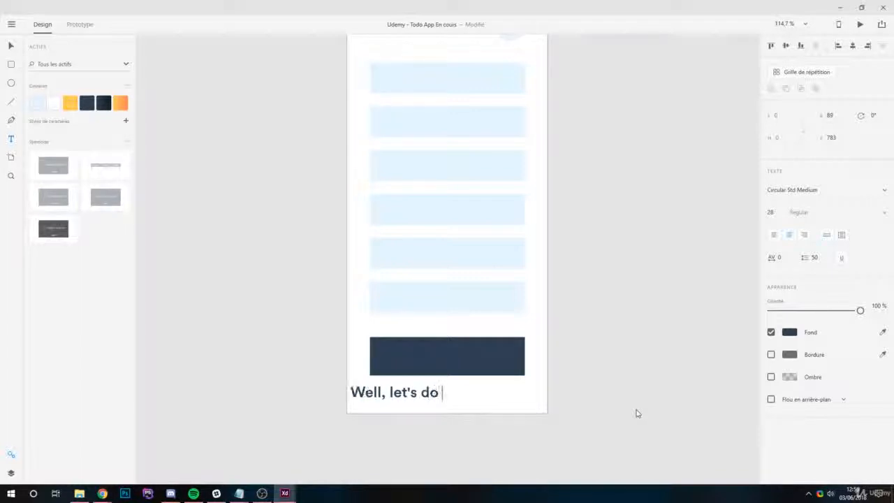
{"action": "type", "text": "theses"}
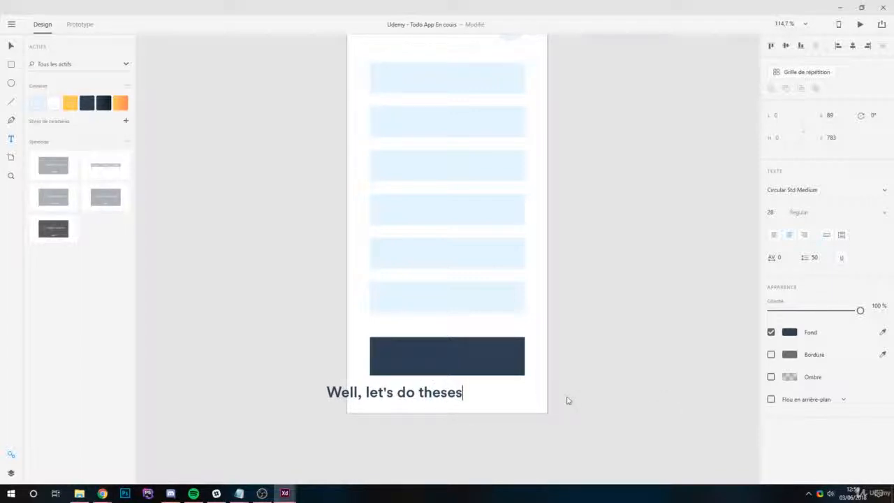
{"action": "key", "text": "BackSpace"}
{"action": "key", "text": "ctrl+a"}
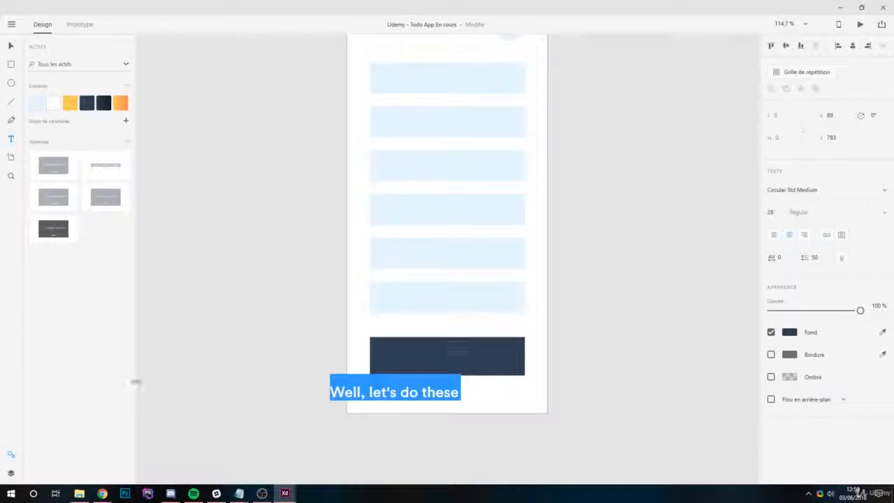
- Colour the "Well, let's do these" text white and move it onto the dark blue rectangle
{"action": "left_click", "coordinate": [795, 335]}
{"action": "left_click_drag", "start_coordinate": [658, 297], "coordinate": [617, 262]}
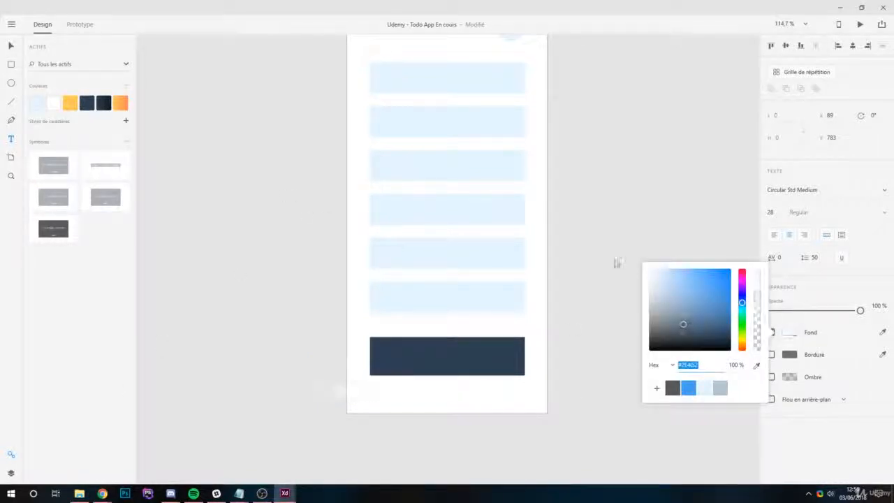
{"action": "left_click", "coordinate": [10, 46]}
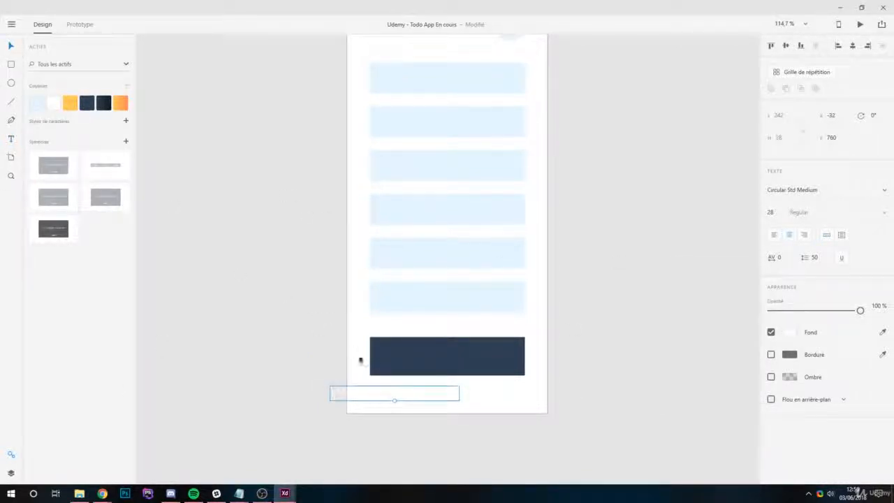
{"action": "left_click_drag", "start_coordinate": [382, 400], "coordinate": [430, 362]}
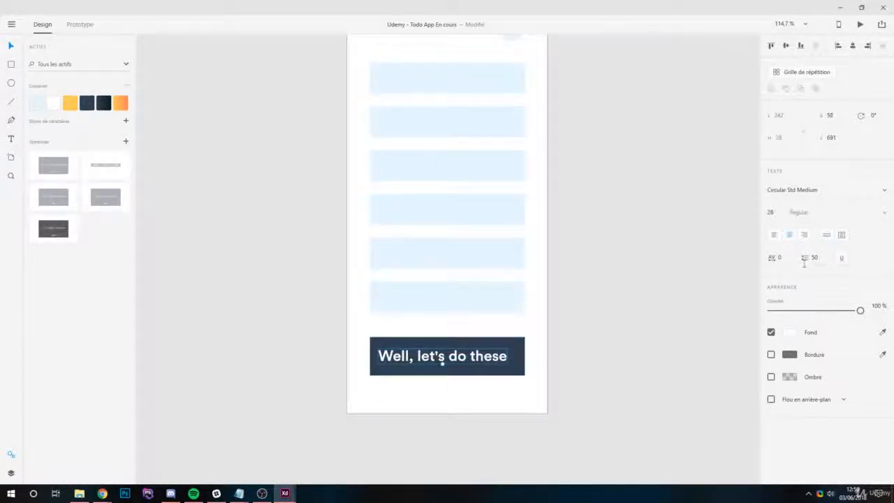
- Set the button label's font size to 19 and centre the label on the dark blue rectangle
{"action": "left_click", "coordinate": [775, 214]}
{"action": "type", "text": "21"}
{"action": "key", "text": "Return"}
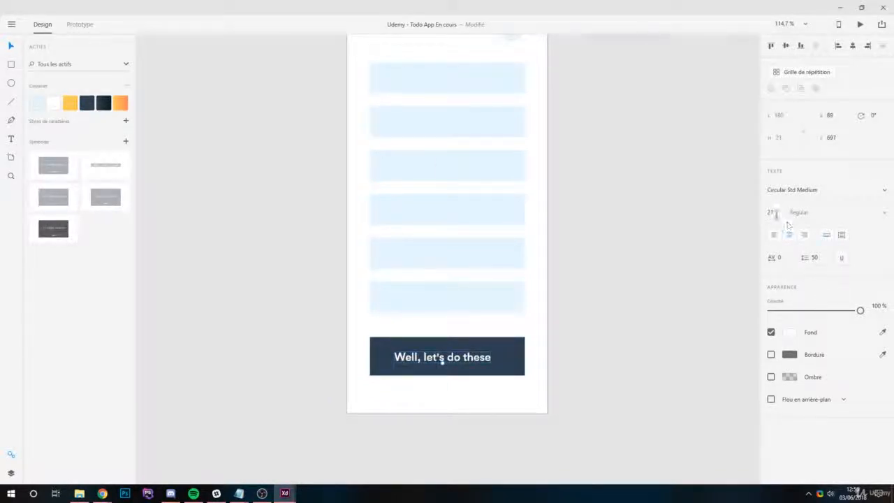
{"action": "type", "text": "19"}
{"action": "key", "text": "Return"}
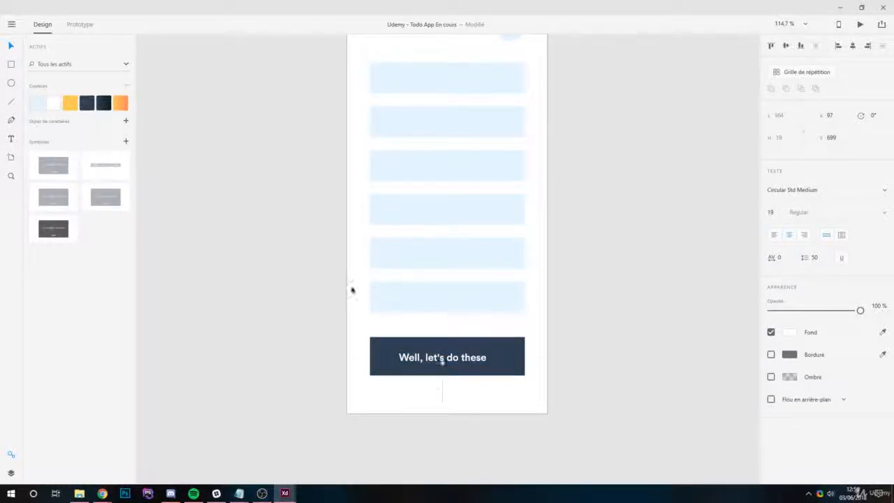
{"action": "scroll", "coordinate": [474, 382], "scroll_direction": "up", "scroll_amount": 3}
{"action": "key", "text": "Escape"}
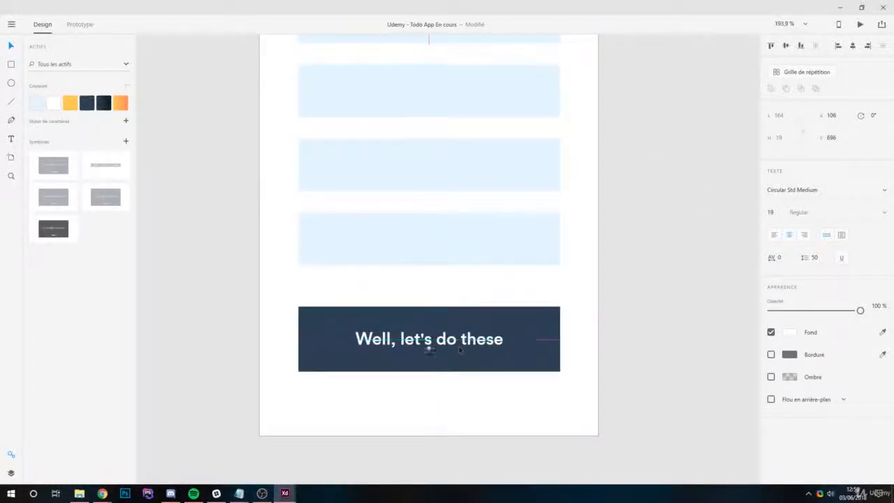
{"action": "key", "text": "Escape"}
- Tighten the gaps between the task rows and resize the repeat grid to six rows, about 435 high
{"action": "scroll", "coordinate": [467, 392], "scroll_direction": "down", "scroll_amount": 3}
{"action": "scroll", "coordinate": [466, 392], "scroll_direction": "down", "scroll_amount": 4}
{"action": "scroll", "coordinate": [476, 376], "scroll_direction": "up", "scroll_amount": 4}
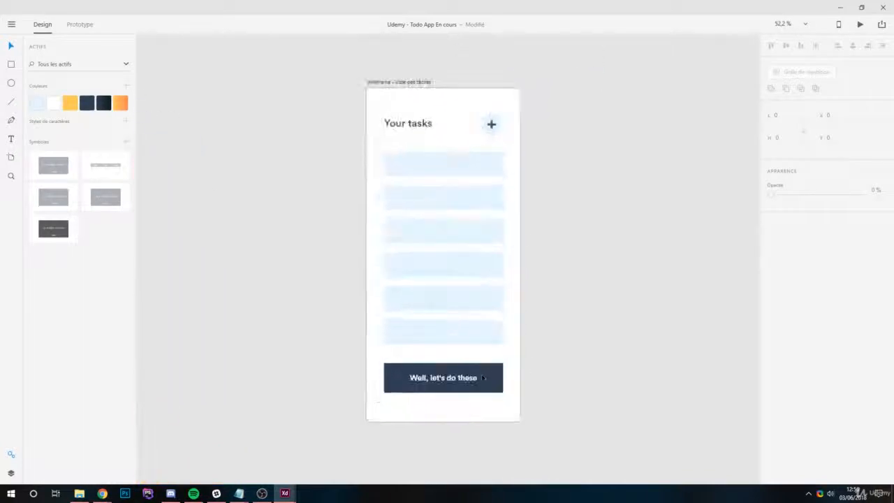
{"action": "left_click_drag", "start_coordinate": [408, 302], "coordinate": [408, 331]}
{"action": "left_click", "coordinate": [437, 373]}
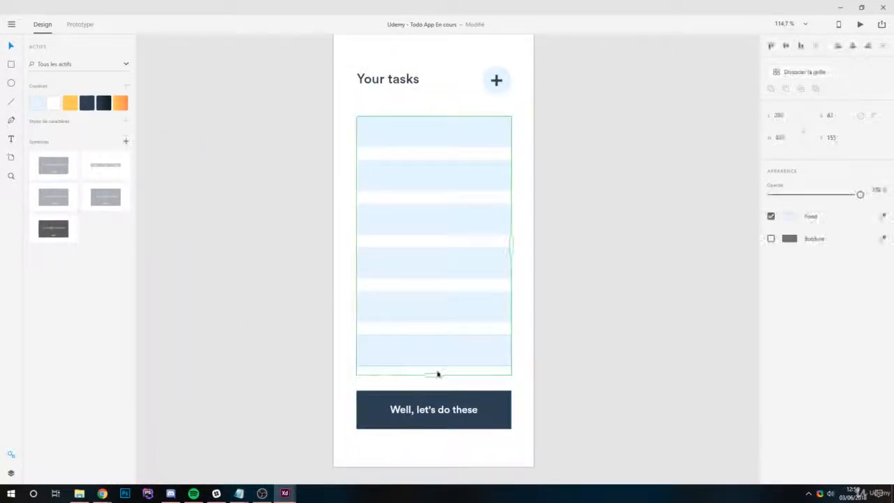
{"action": "left_click_drag", "start_coordinate": [433, 373], "coordinate": [433, 328]}
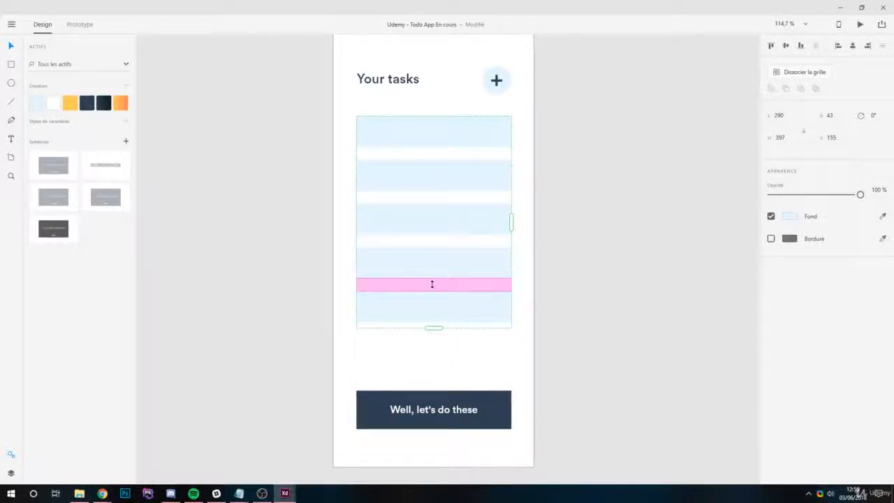
{"action": "left_click_drag", "start_coordinate": [433, 284], "coordinate": [433, 265]}
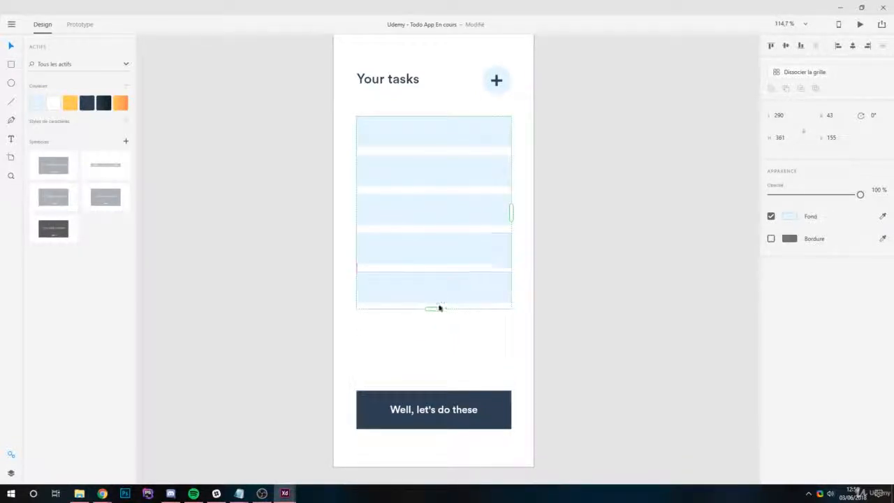
{"action": "left_click_drag", "start_coordinate": [436, 305], "coordinate": [433, 346]}
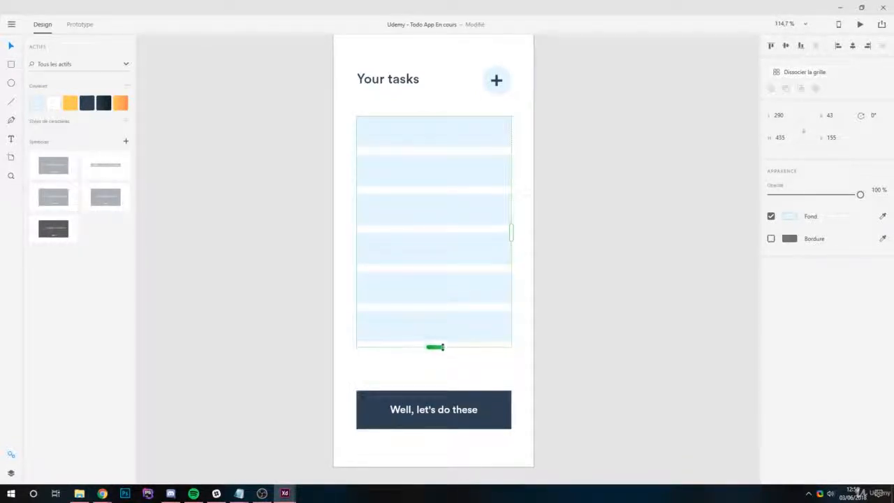
- Move the dark blue button and its label together up to a Y position of about 613, just below the task rows
{"action": "left_click", "coordinate": [550, 447]}
{"action": "left_click_drag", "start_coordinate": [538, 449], "coordinate": [345, 396]}
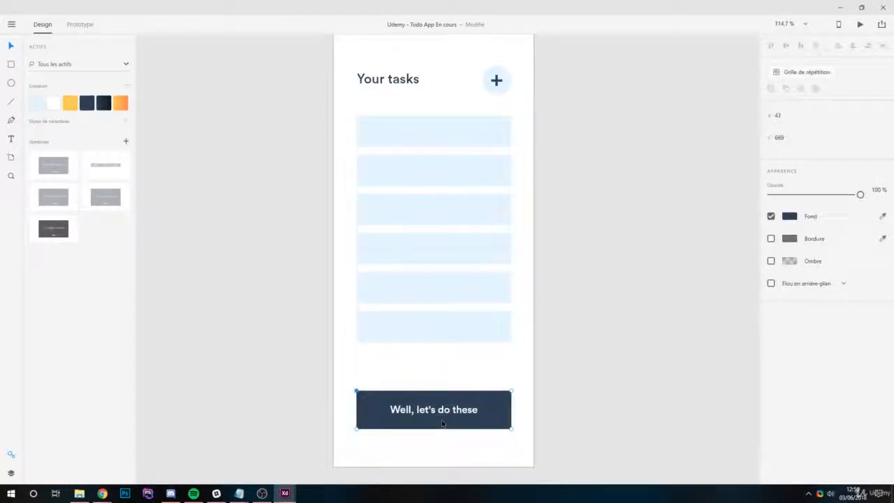
{"action": "left_click_drag", "start_coordinate": [344, 364], "coordinate": [447, 387]}
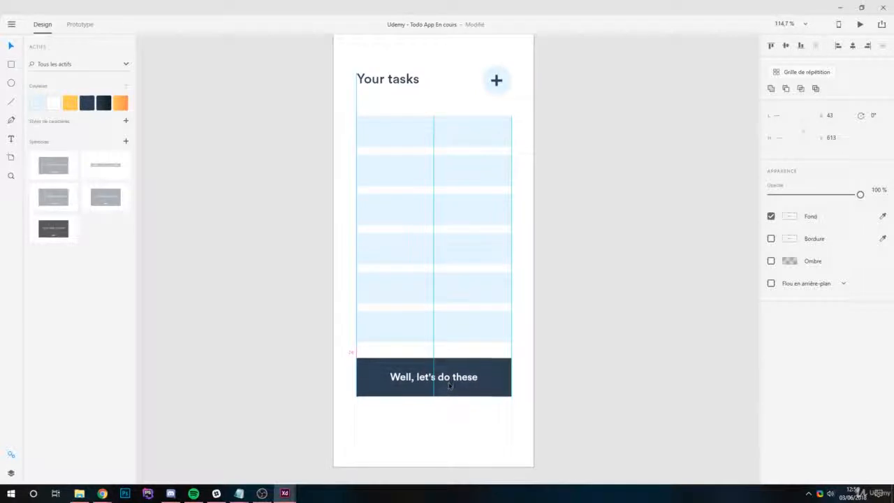
{"action": "left_click", "coordinate": [477, 439]}
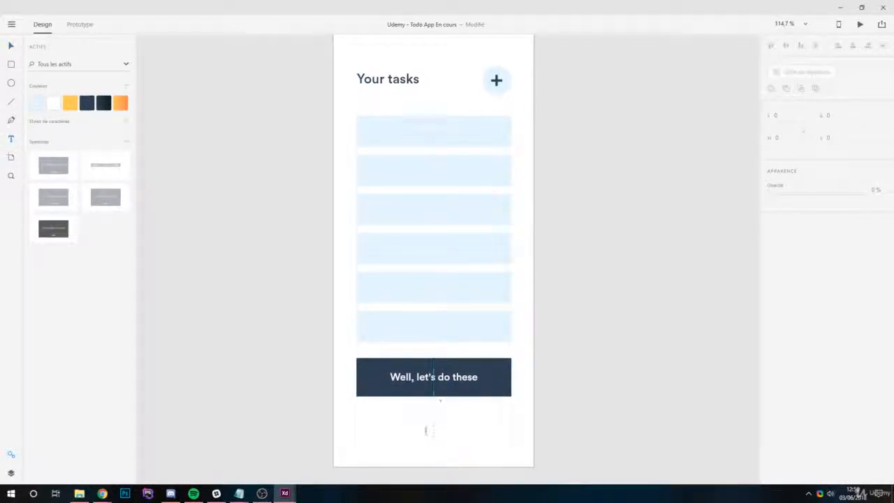
- Add the quoted text "Get things done" in the saved dark blue below the button
{"action": "left_click", "coordinate": [386, 436]}
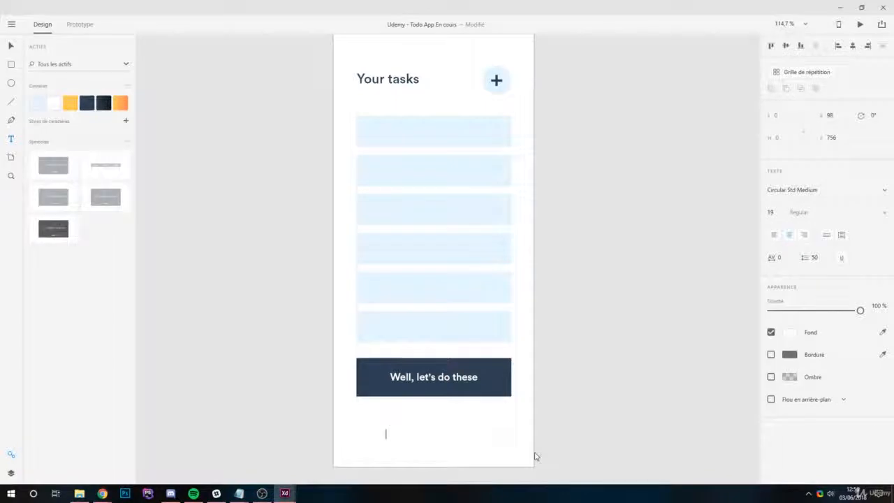
{"action": "key", "text": "ctrl+a"}
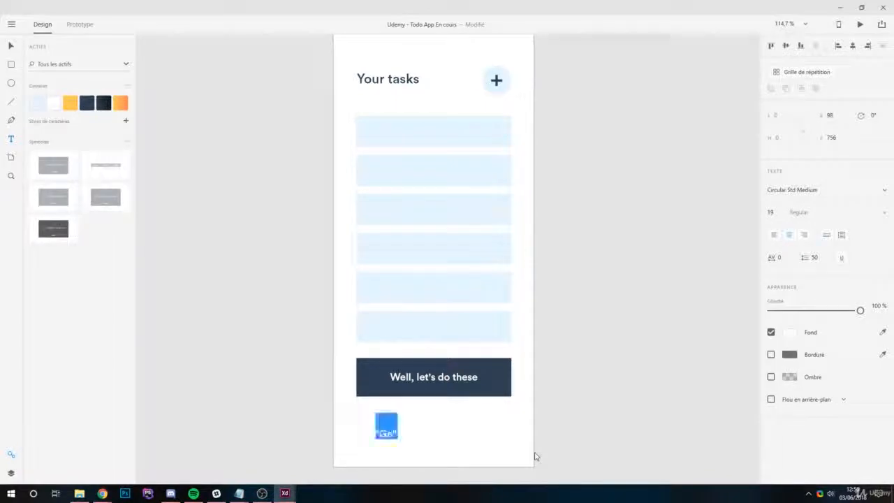
{"action": "left_click", "coordinate": [86, 103]}
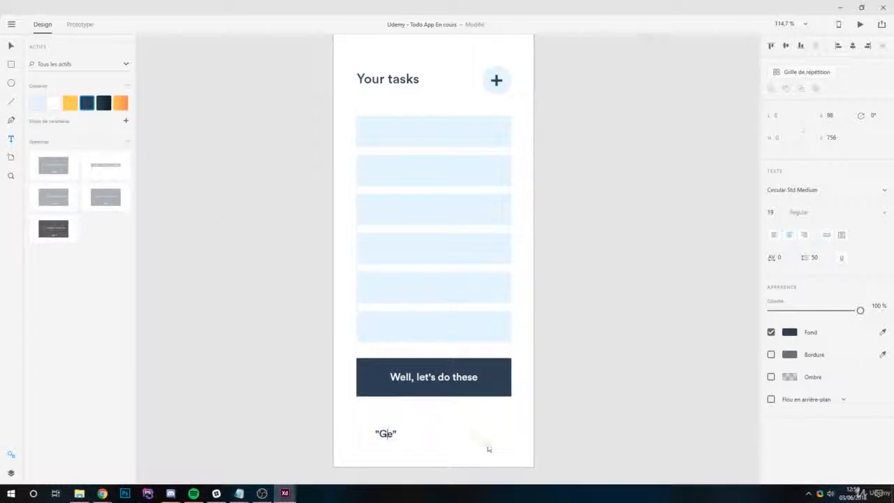
{"action": "type", "text": "t things done"}
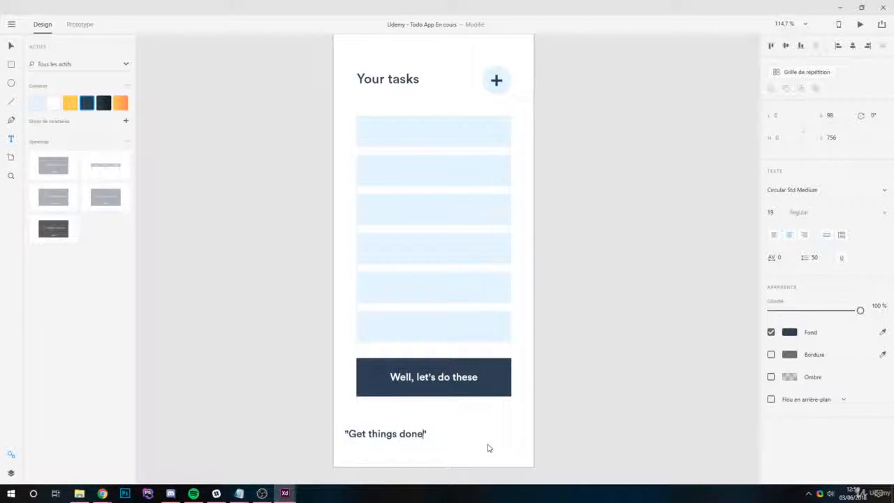
{"action": "key", "text": "Escape"}
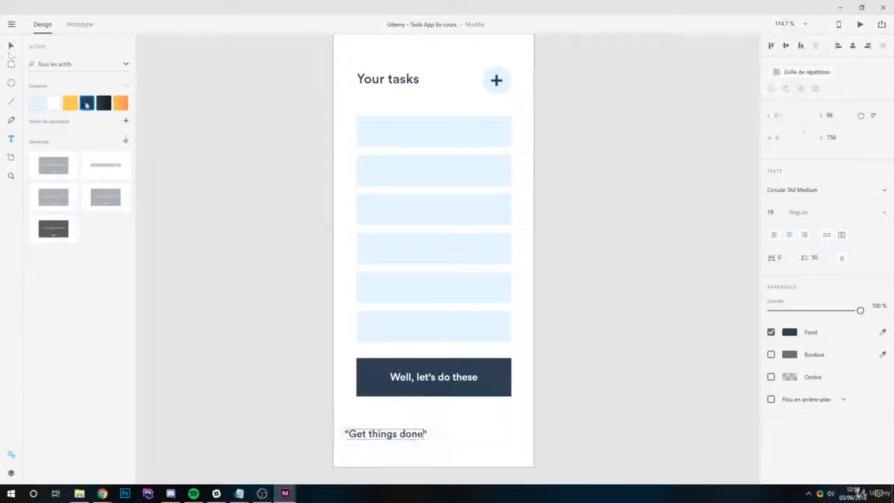
- Set the "Get things done" text's font size to 22
{"action": "left_click", "coordinate": [772, 215]}
{"action": "type", "text": "22"}
{"action": "key", "text": "Return"}
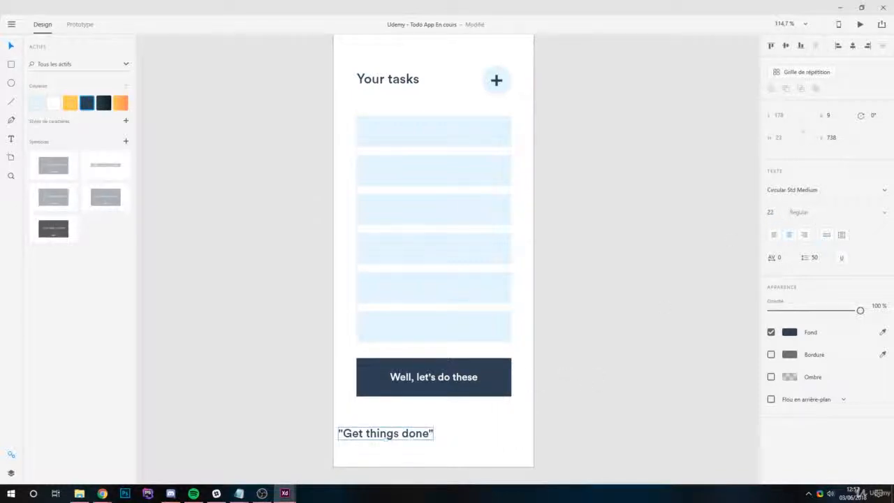
- Centre the "Get things done" tagline horizontally on the artboard below the button, at a Y position of about 731
{"action": "left_click_drag", "start_coordinate": [414, 441], "coordinate": [461, 434]}
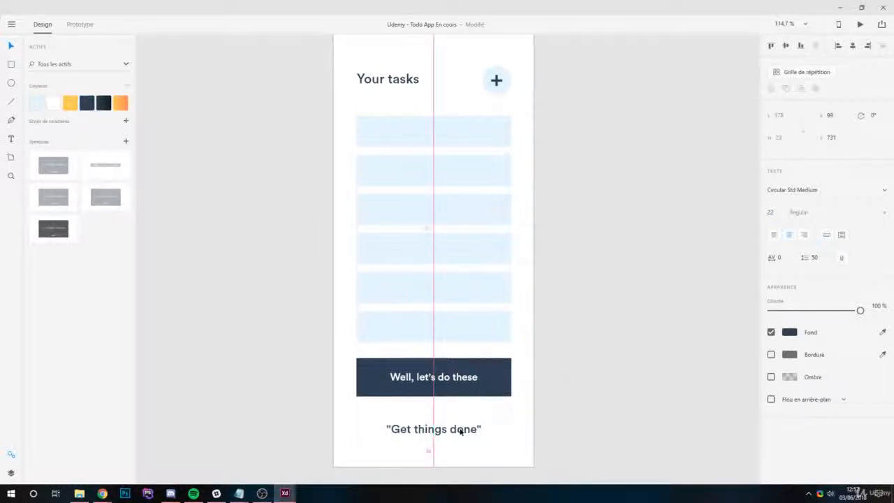
{"action": "left_click", "coordinate": [580, 380]}
- Nudge the dark plus sign slightly to centre it within its light blue circle beside the "Your tasks" heading
{"action": "scroll", "coordinate": [527, 381], "scroll_direction": "down", "scroll_amount": 3}
{"action": "left_click_drag", "start_coordinate": [454, 212], "coordinate": [411, 171]}
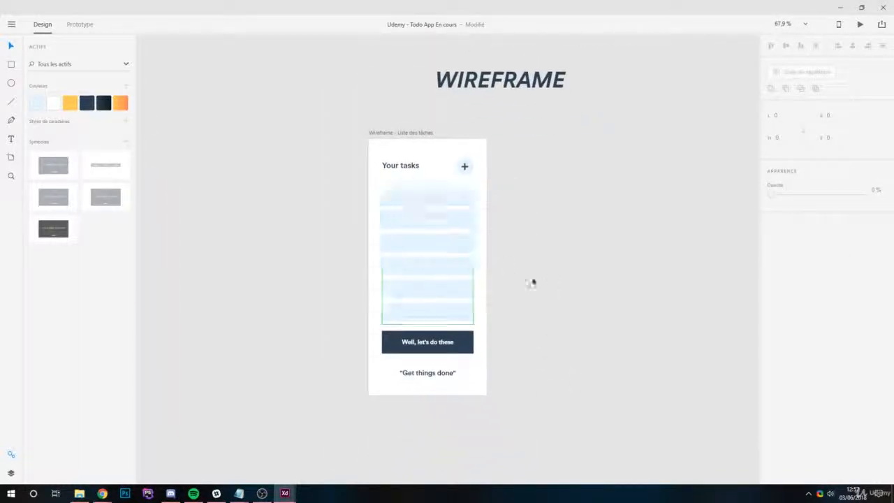
{"action": "scroll", "coordinate": [457, 173], "scroll_direction": "up", "scroll_amount": 5}
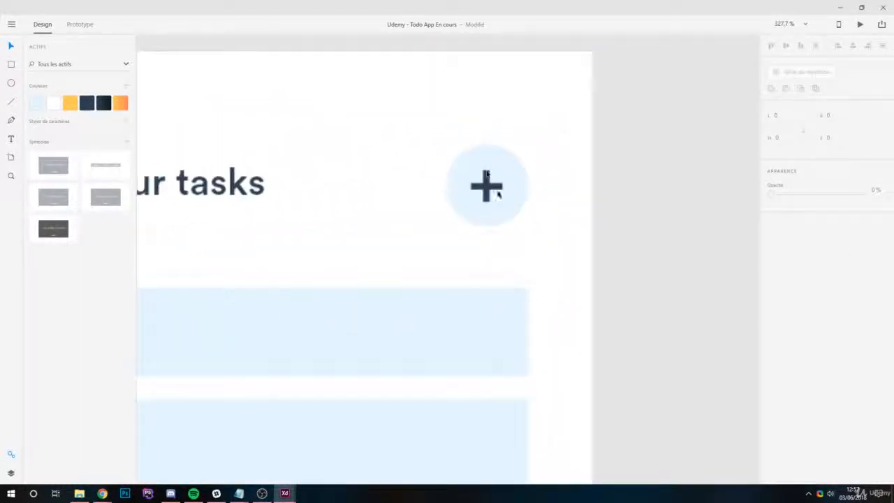
{"action": "left_click", "coordinate": [487, 185]}
{"action": "left_click", "coordinate": [489, 188]}
{"action": "left_click_drag", "start_coordinate": [490, 185], "coordinate": [490, 188]}
{"action": "left_click", "coordinate": [530, 172]}
- Review the whole task list wireframe up close and alongside the user flow screens
{"action": "scroll", "coordinate": [530, 173], "scroll_direction": "down", "scroll_amount": 5}
{"action": "left_click_drag", "start_coordinate": [551, 354], "coordinate": [559, 273]}
{"action": "scroll", "coordinate": [559, 273], "scroll_direction": "down", "scroll_amount": 3}
{"action": "left_click_drag", "start_coordinate": [440, 273], "coordinate": [419, 269]}
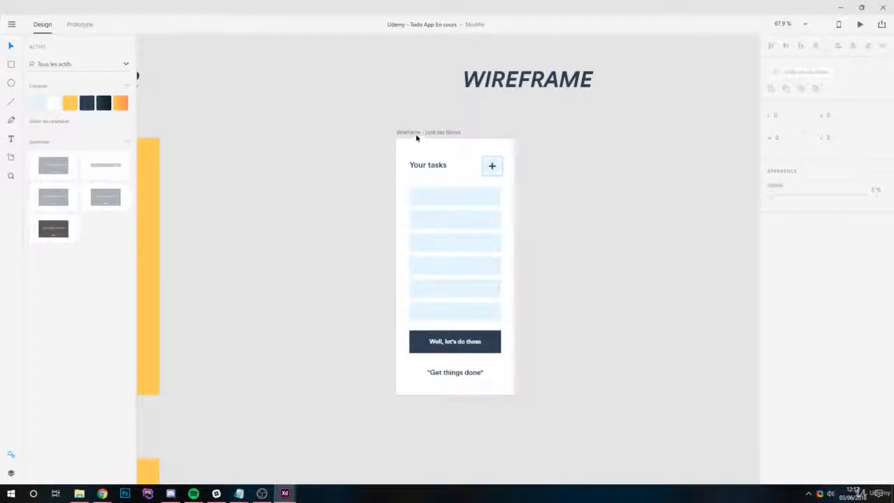
{"action": "scroll", "coordinate": [425, 235], "scroll_direction": "down", "scroll_amount": 3}
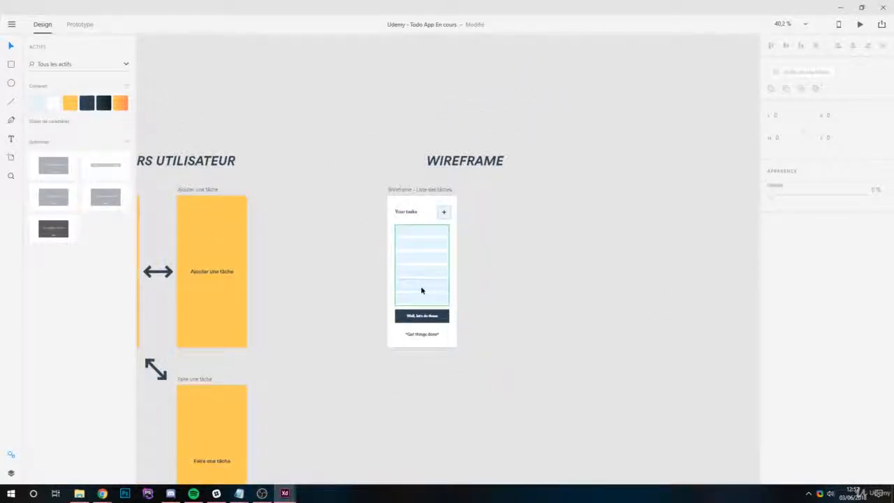
{"action": "scroll", "coordinate": [445, 307], "scroll_direction": "down", "scroll_amount": 2}
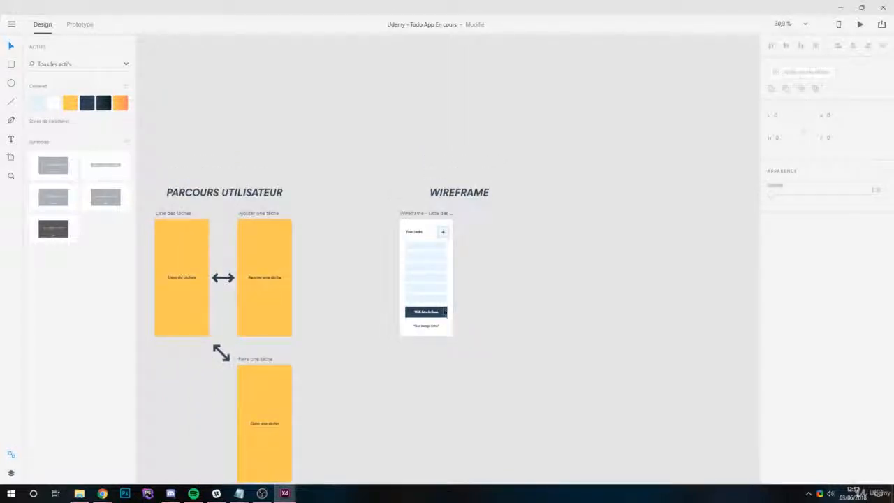
{"action": "scroll", "coordinate": [417, 255], "scroll_direction": "up", "scroll_amount": 5}
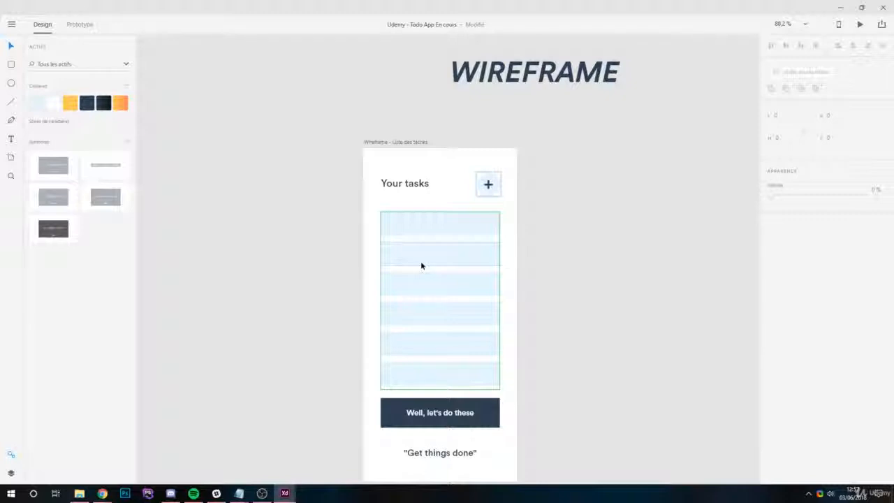
{"action": "scroll", "coordinate": [517, 281], "scroll_direction": "down", "scroll_amount": 2}
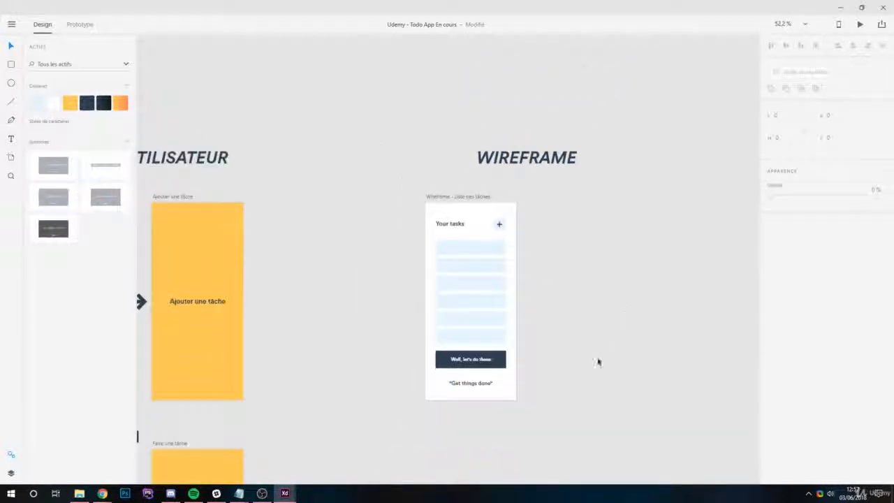
{"action": "scroll", "coordinate": [563, 363], "scroll_direction": "up", "scroll_amount": 1}
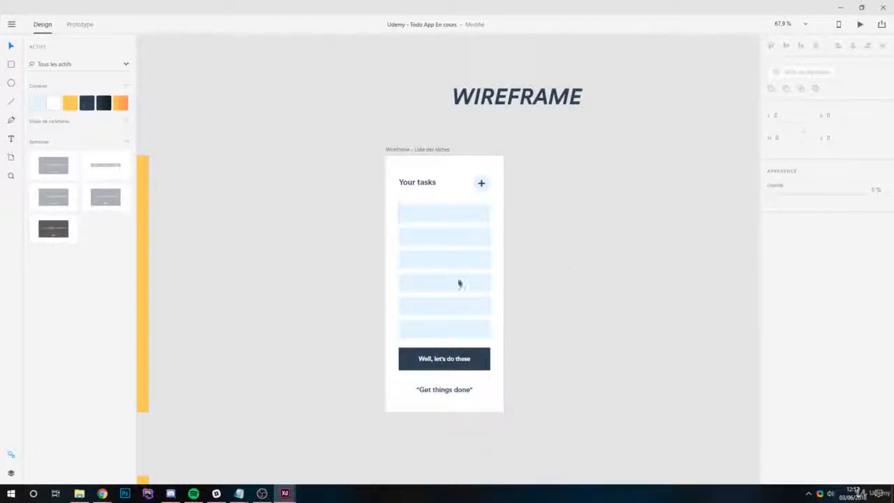
{"action": "scroll", "coordinate": [519, 366], "scroll_direction": "up", "scroll_amount": 1}
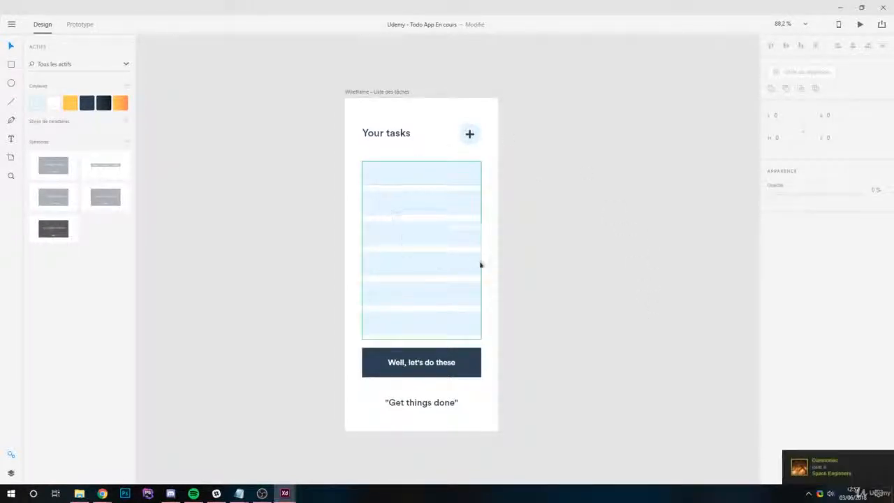
{"action": "scroll", "coordinate": [479, 264], "scroll_direction": "down", "scroll_amount": 2}
{"action": "left_click_drag", "start_coordinate": [481, 263], "coordinate": [530, 267]}
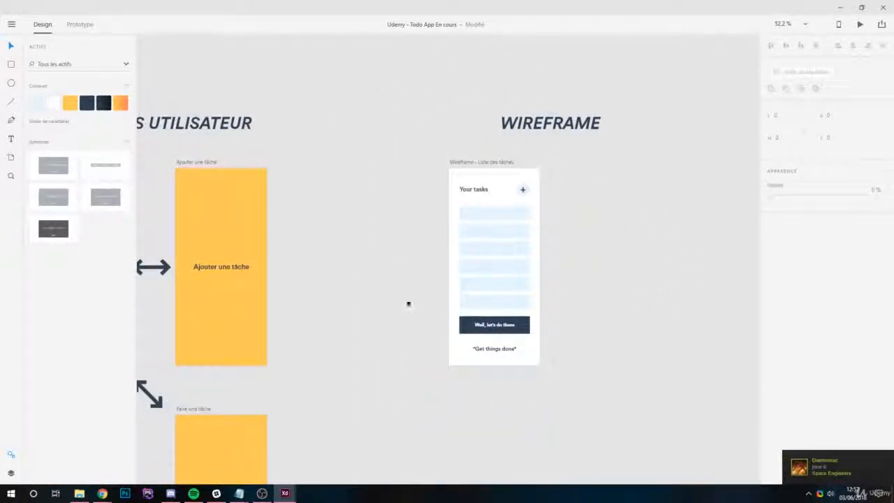